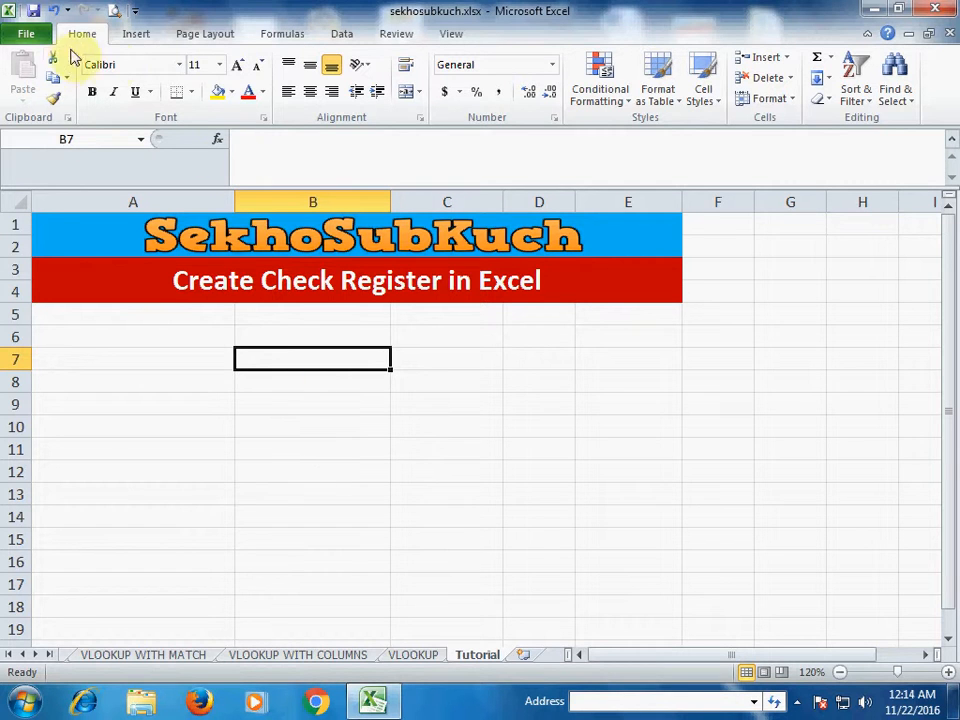
Step: Search the Office.com templates for "check" and create a workbook from the 48KB Check register template
left_click(28, 36)
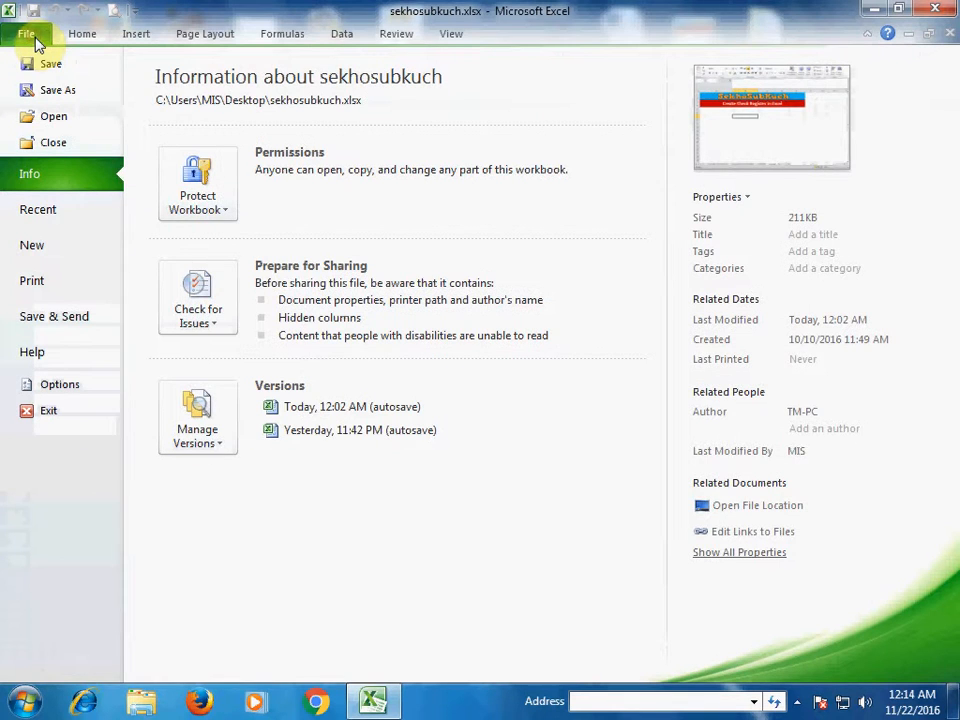
left_click(30, 250)
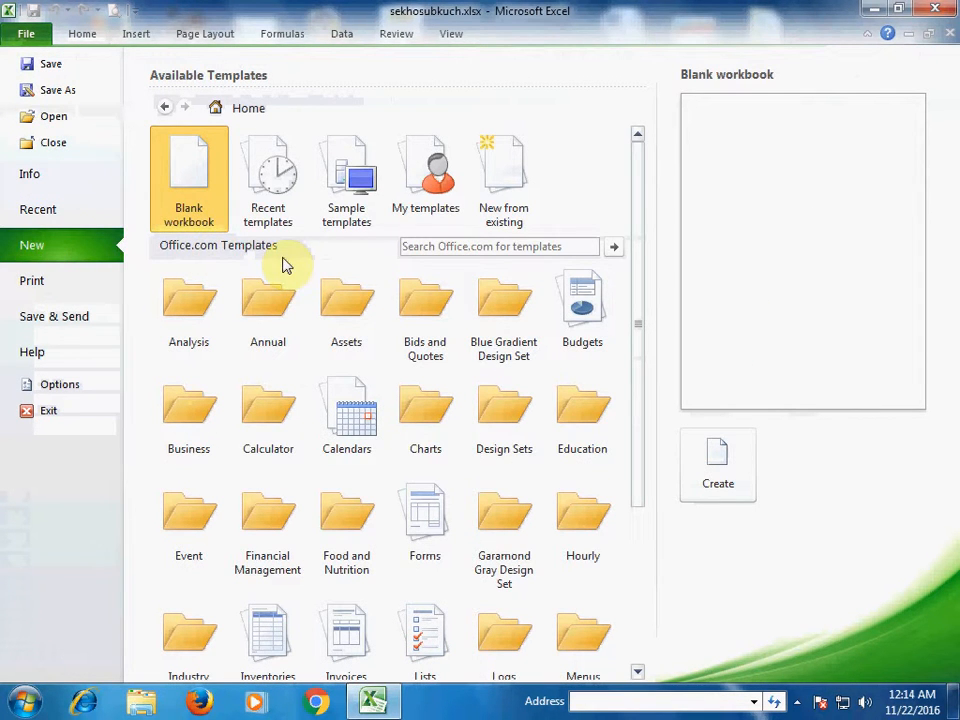
left_click(430, 246)
type("check")
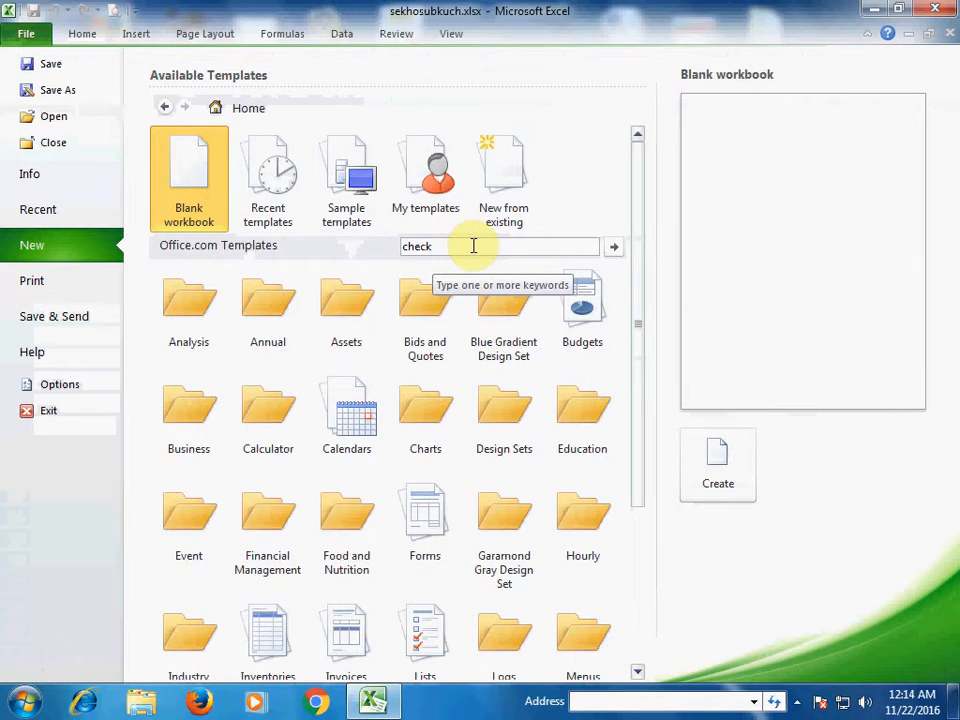
key("Return")
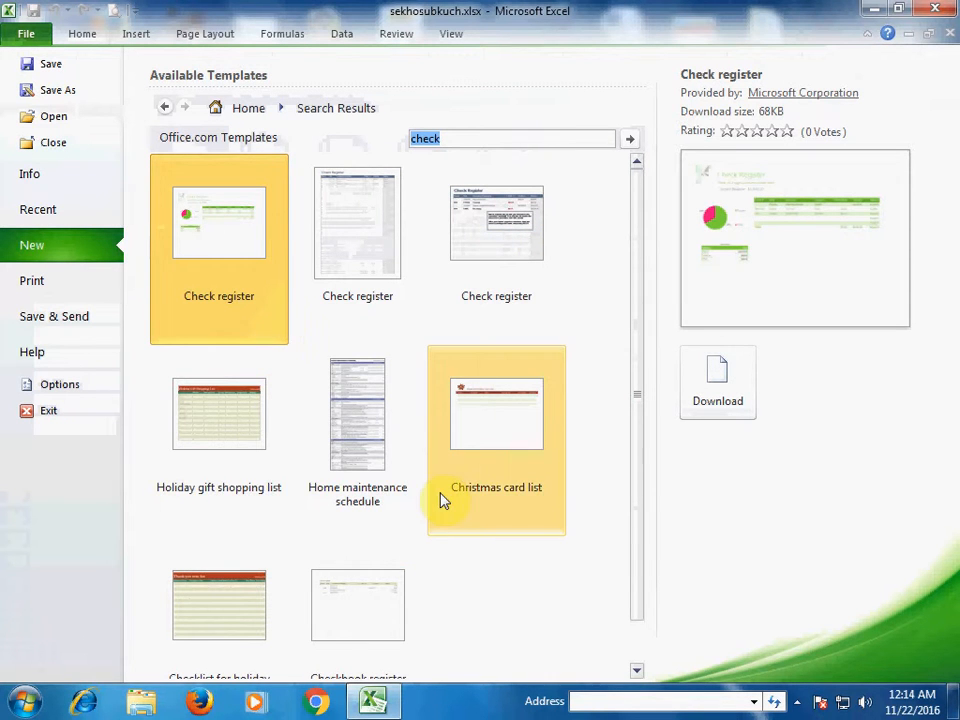
left_click(516, 246)
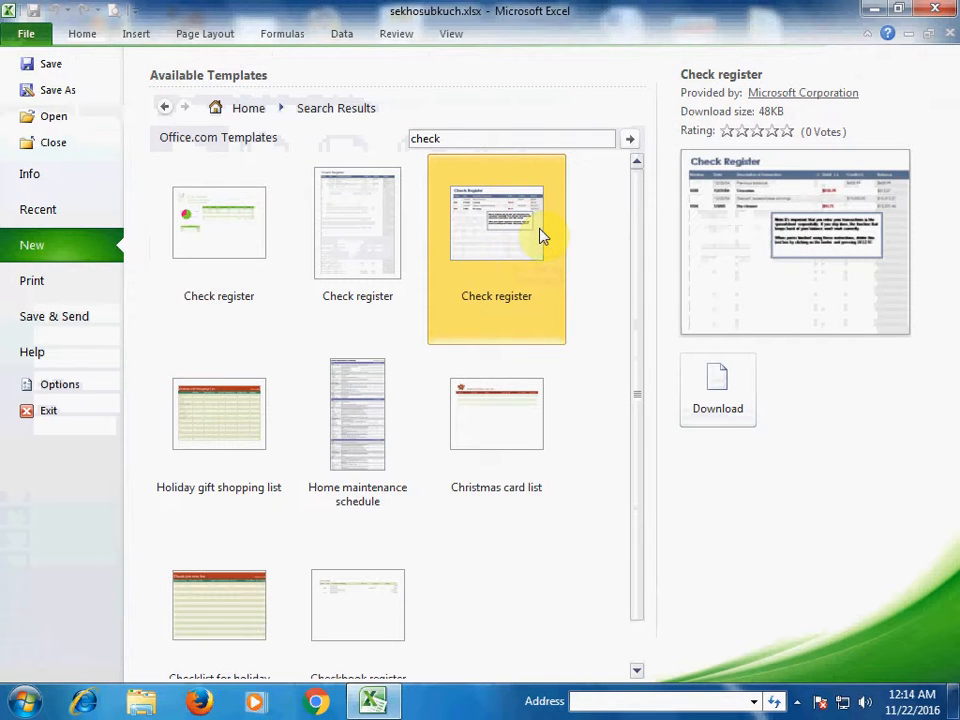
left_click(724, 402)
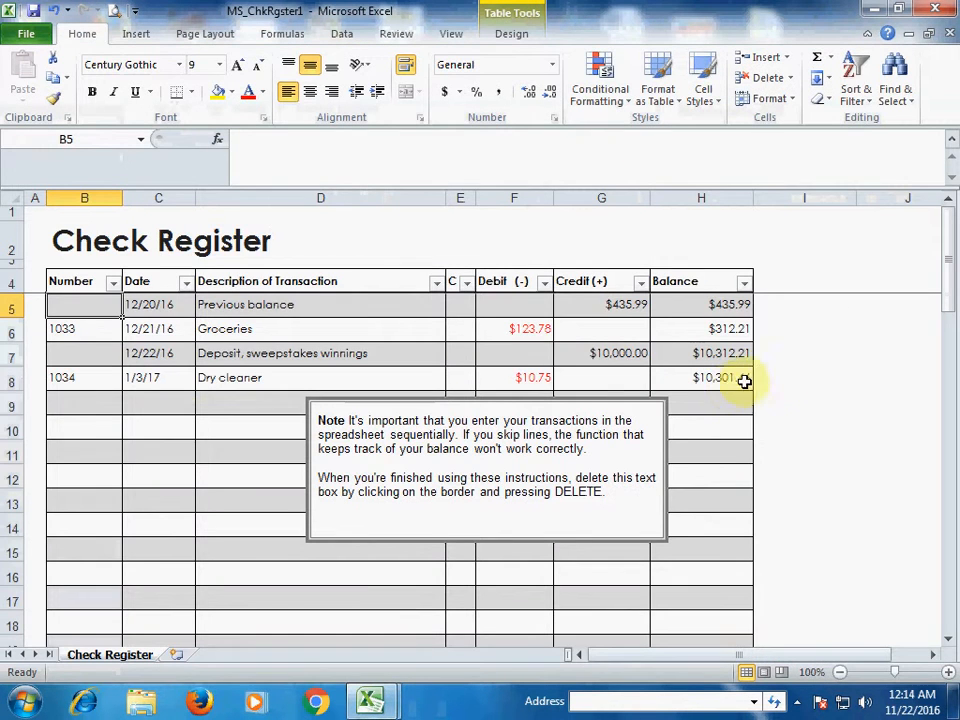
Step: Delete the instruction note text box covering the check register table
left_click(933, 672)
left_click(946, 674)
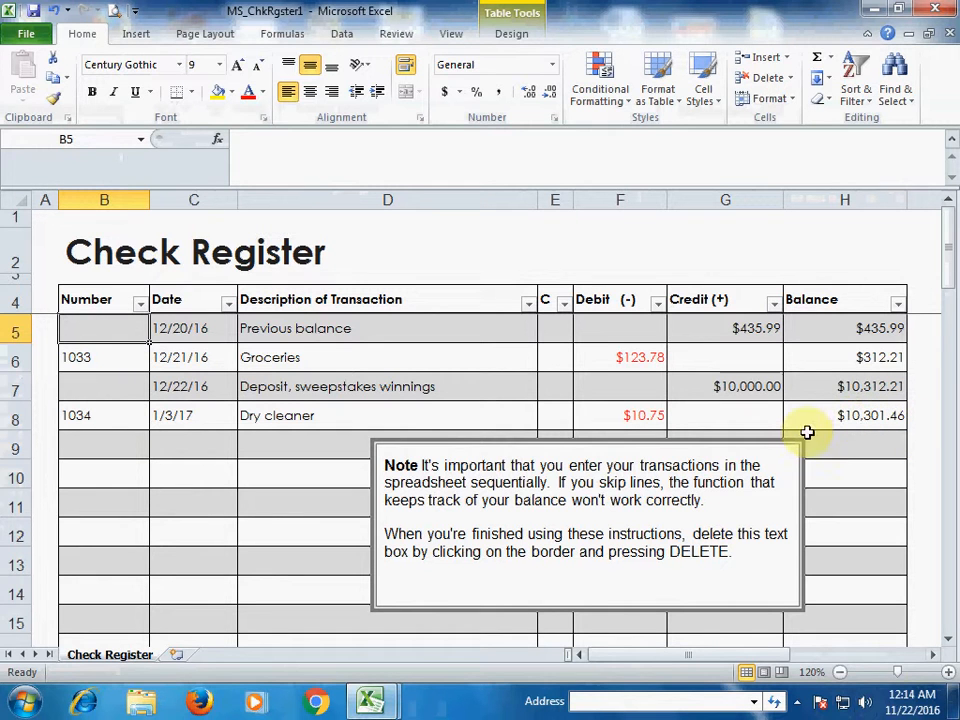
left_click(553, 440)
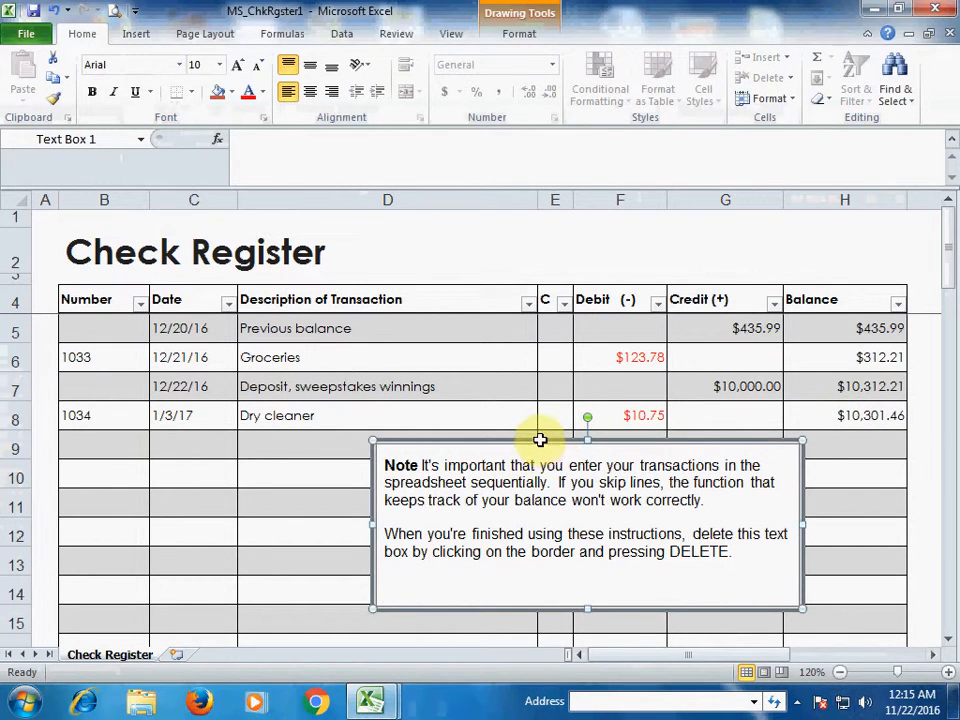
key("Delete")
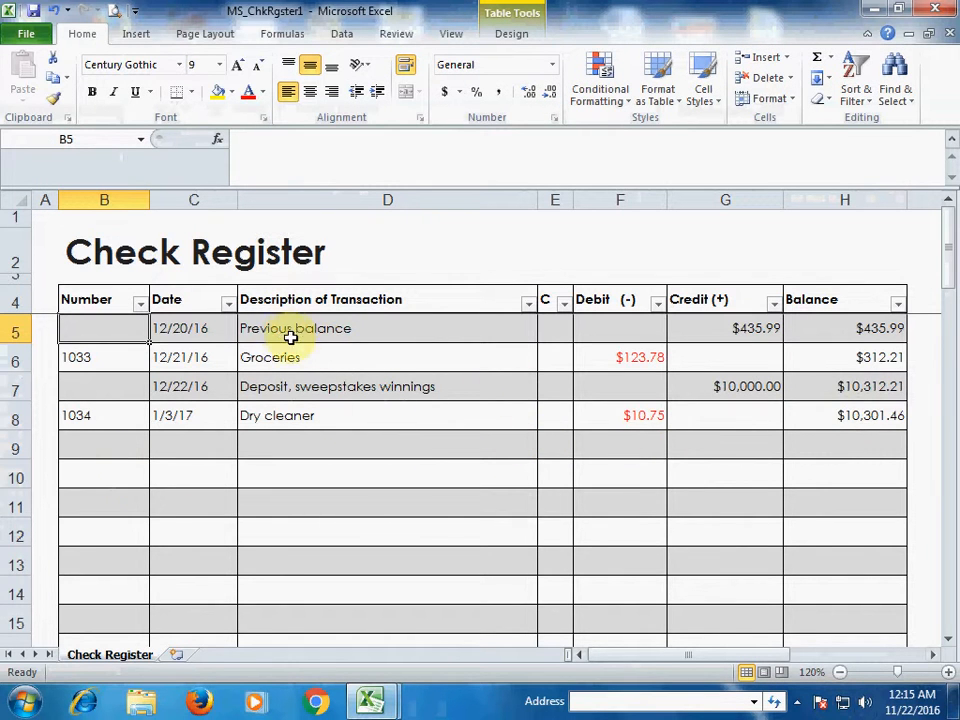
Step: Change the description of the first transaction in D5 to "Begining Balance"
left_click(192, 328)
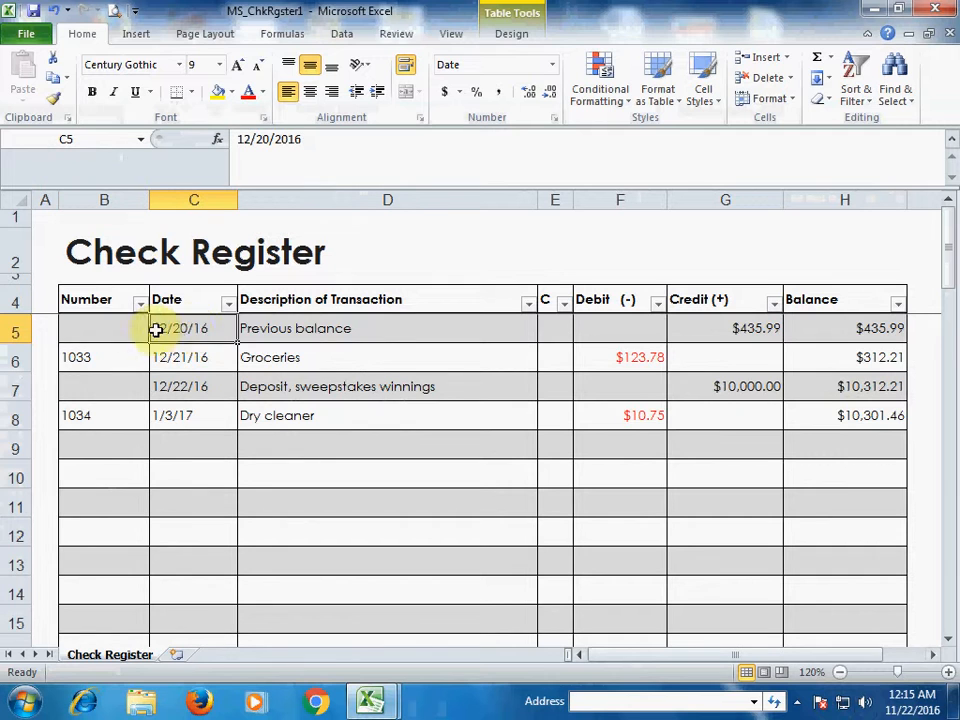
double_click(247, 330)
left_click_drag(245, 330, 291, 328)
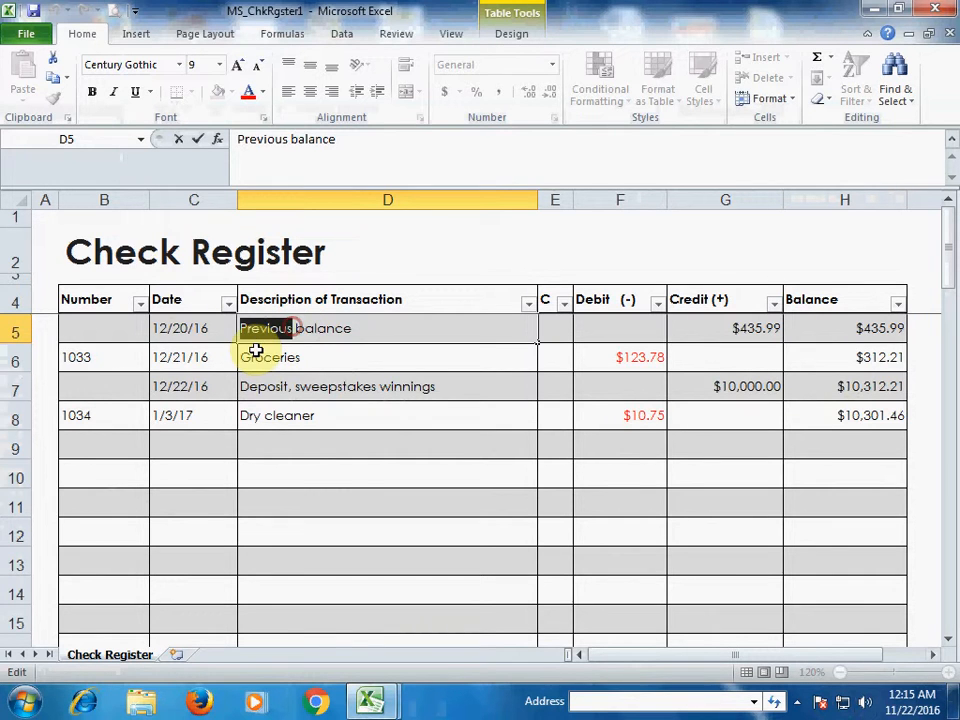
type("Beg")
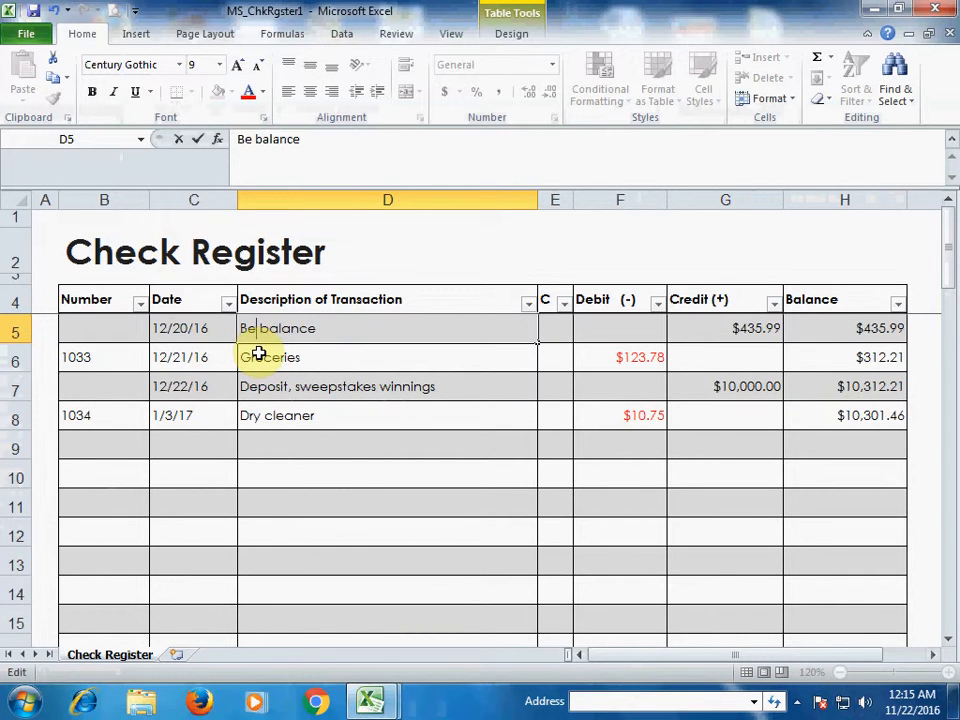
type("ining")
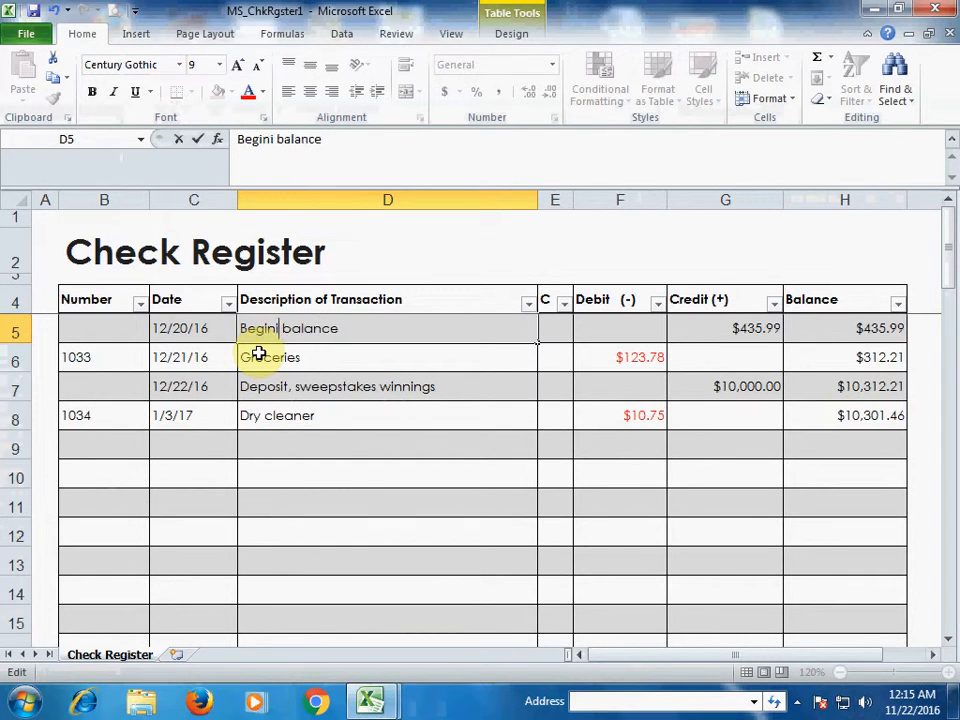
key("Delete")
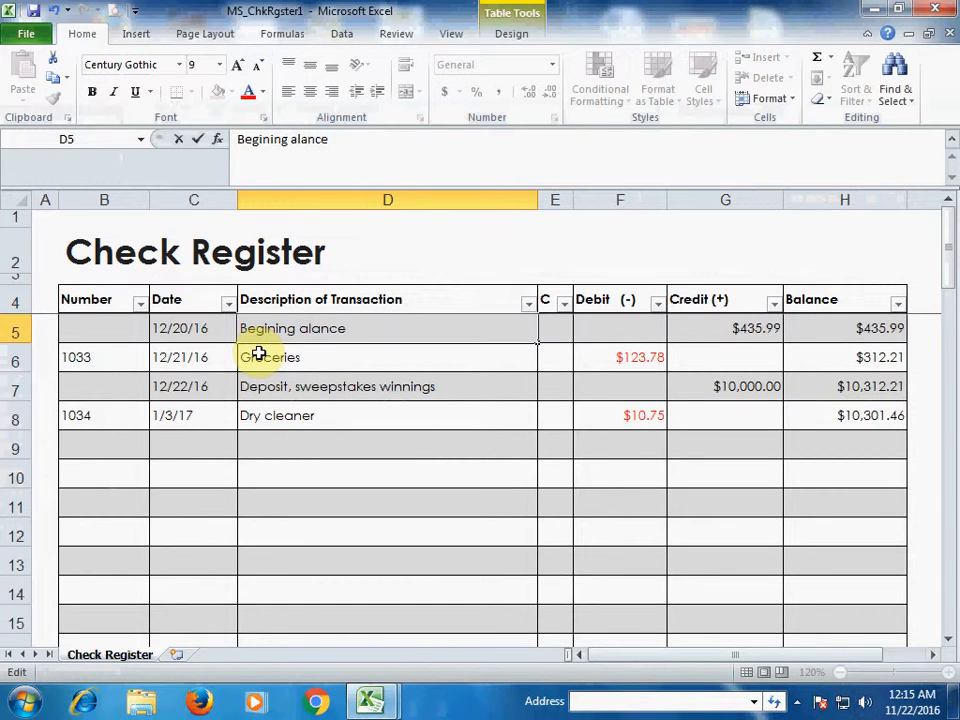
type("B")
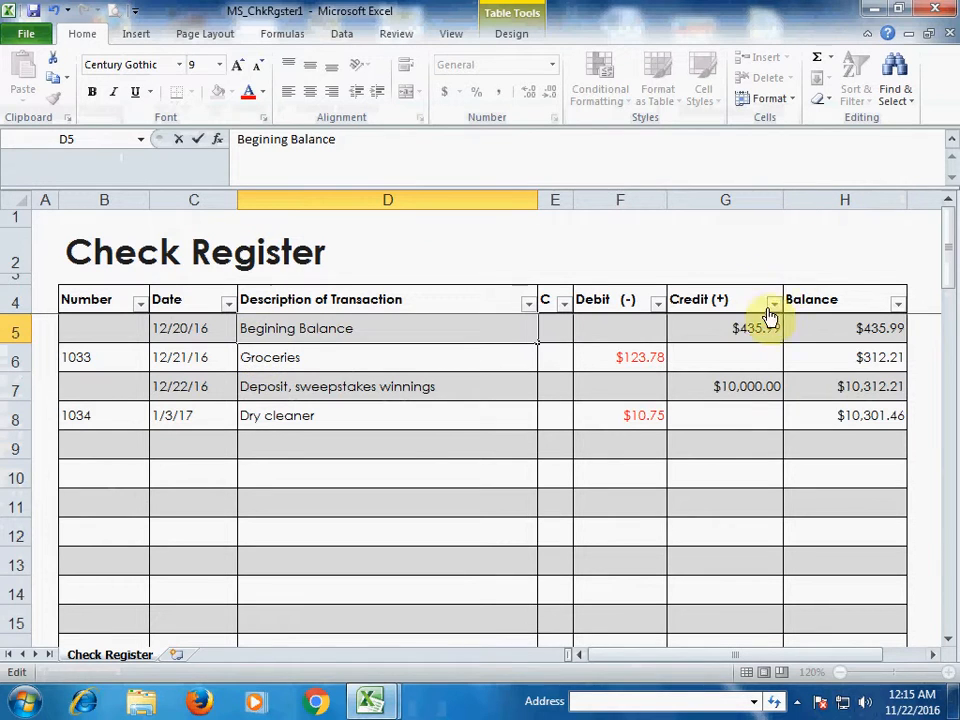
Step: Set the credit amount of the Begining Balance row to 10000 and inspect that row's balance formula
left_click(747, 329)
type("10000")
key("Tab")
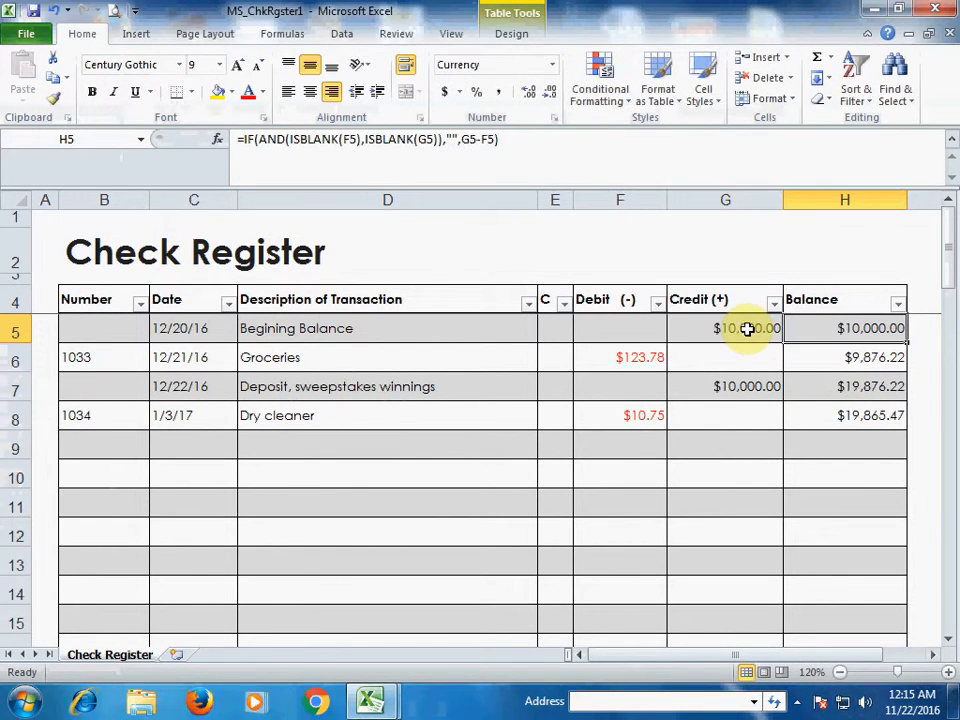
left_click(747, 328)
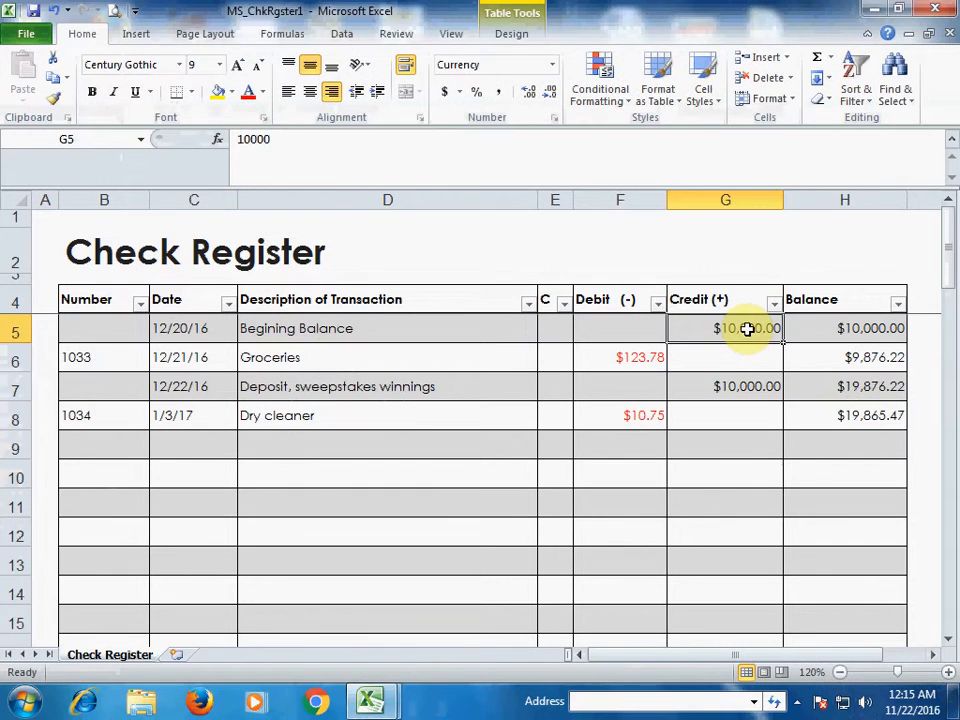
left_click(853, 328)
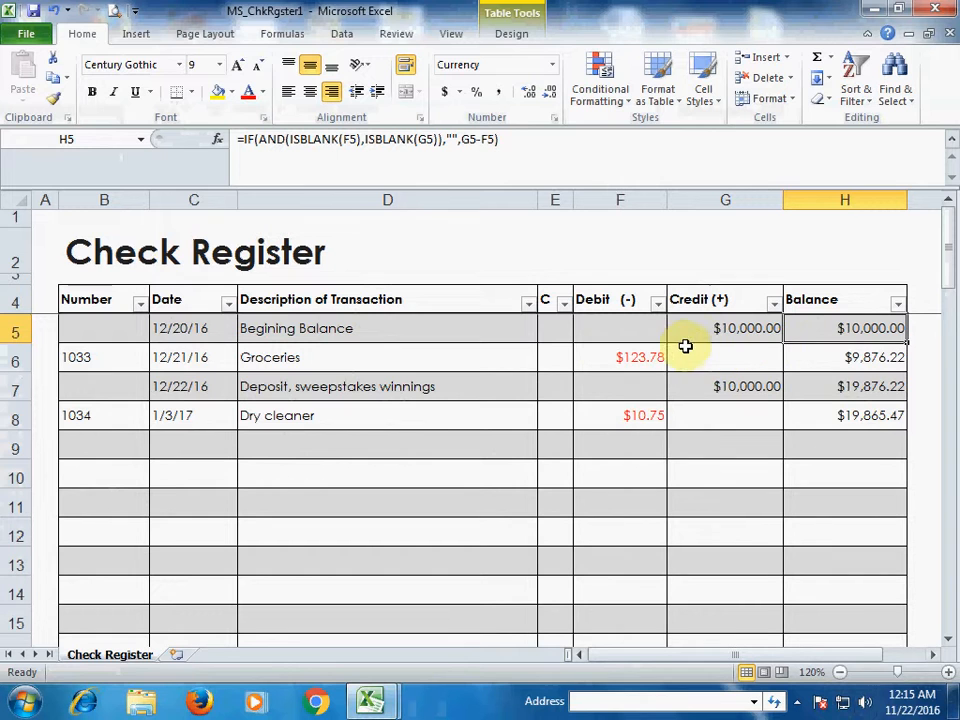
Step: Set the debit amount of the Groceries transaction to 2000 and inspect that row's balance formula
left_click(113, 362)
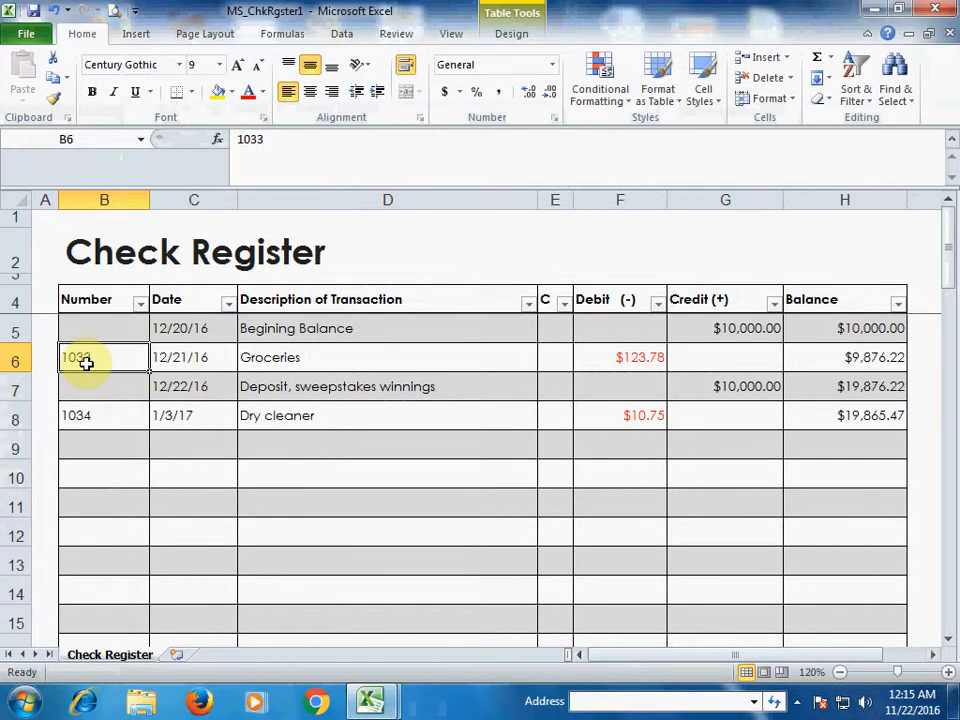
left_click(175, 362)
left_click(304, 362)
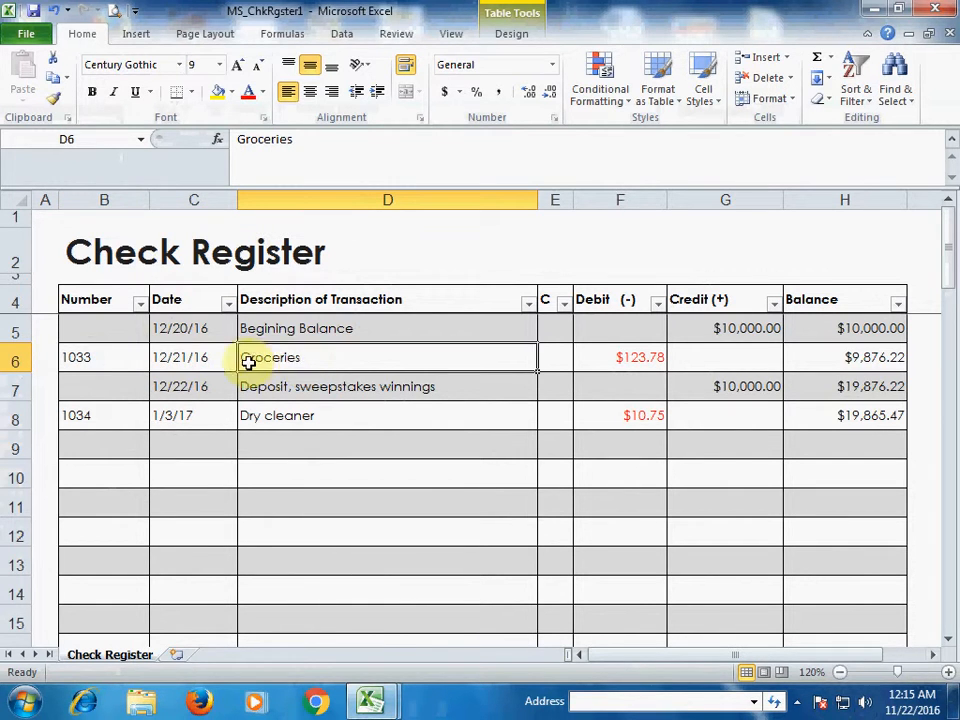
left_click(600, 362)
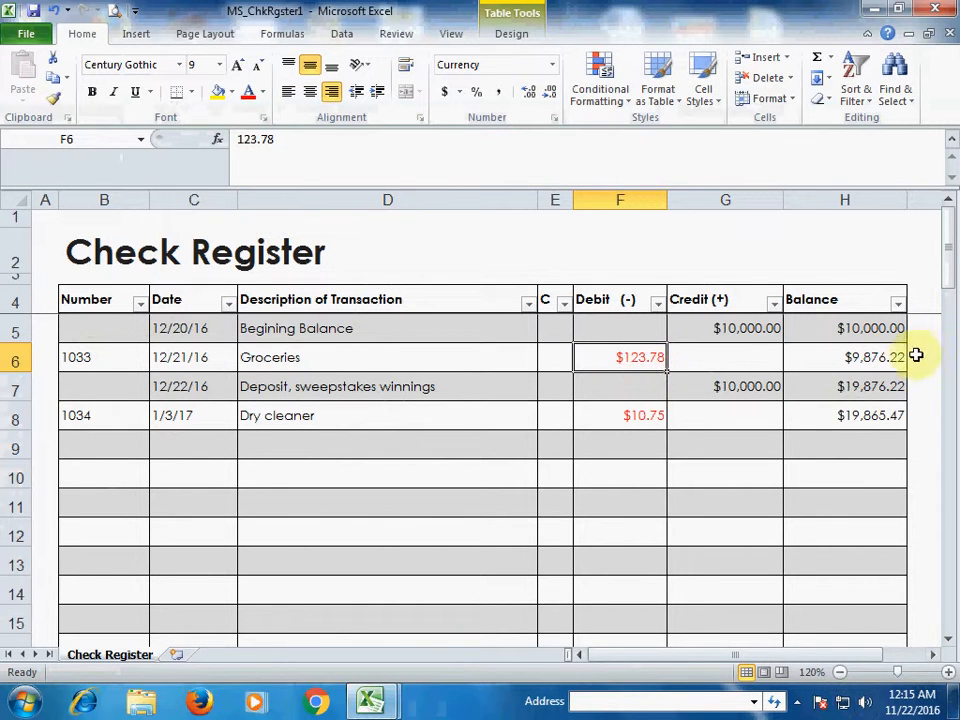
left_click(855, 328)
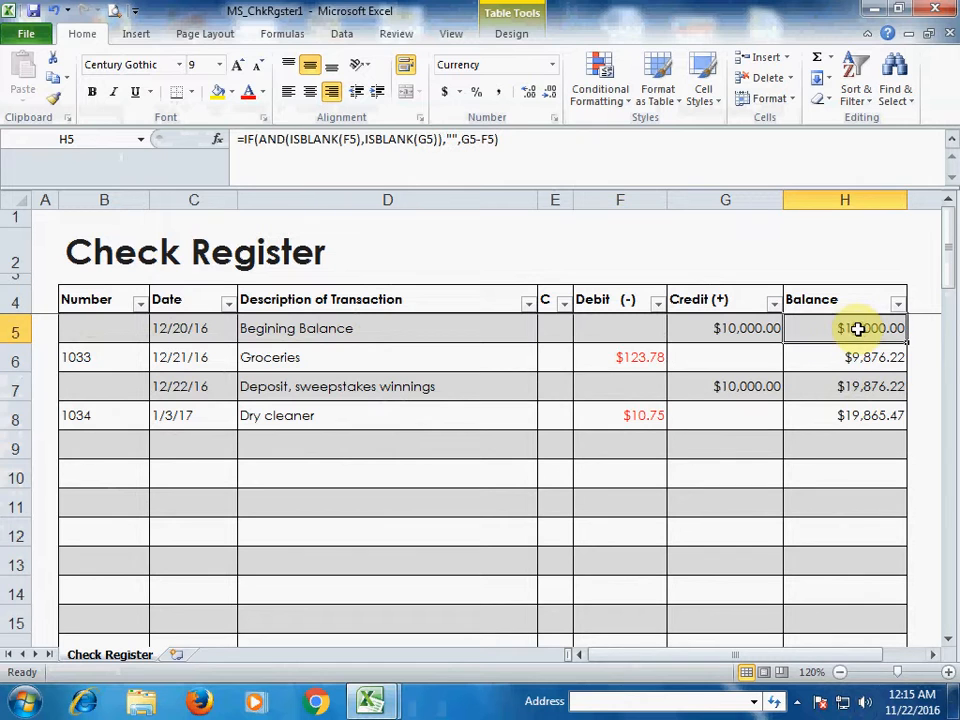
left_click(620, 361)
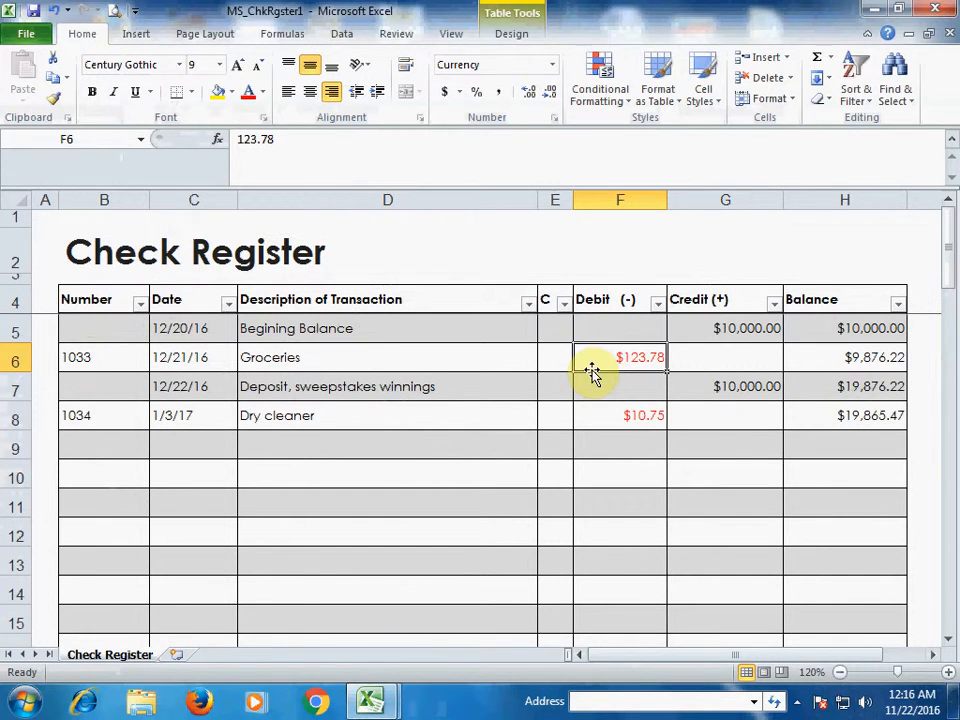
type("2000")
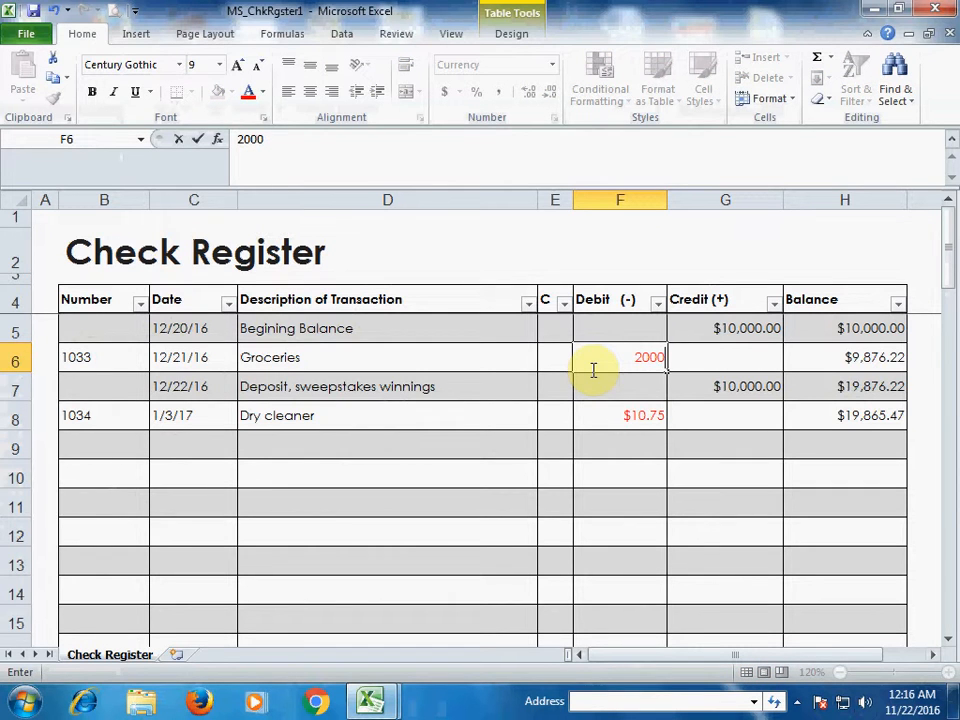
key("Return")
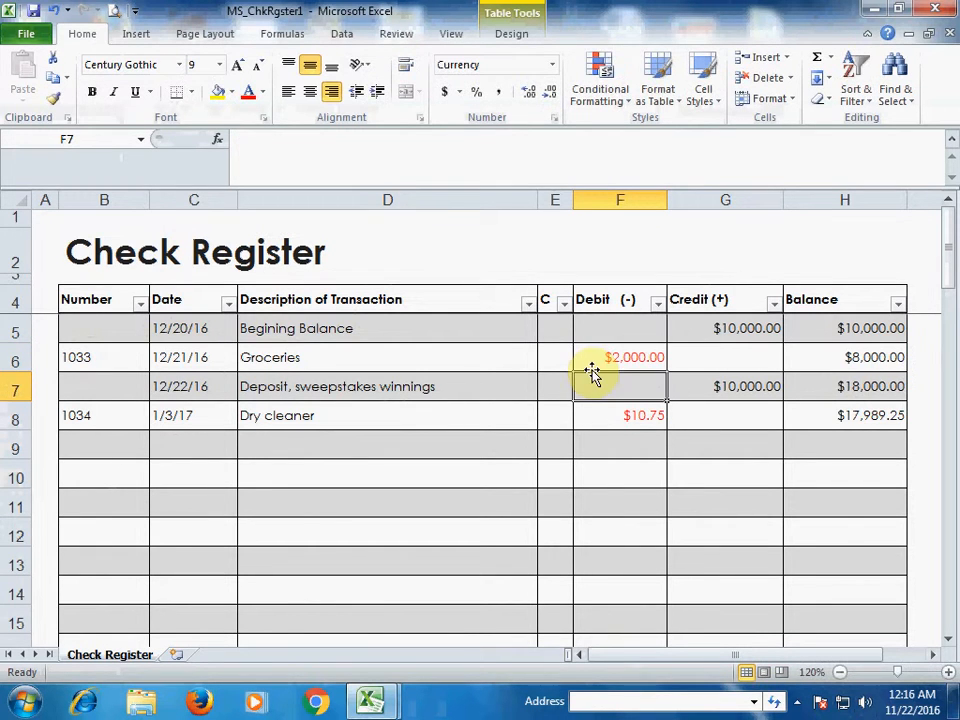
left_click(847, 361)
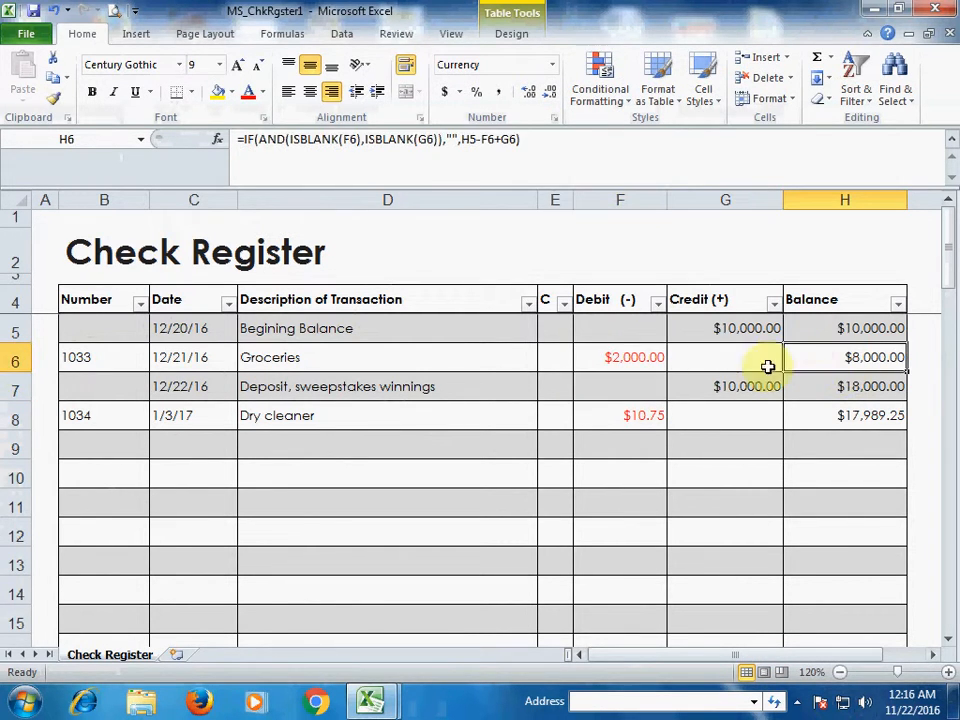
Step: Review the deposit row's balance and set the debit amount of the Dry cleaner transaction to 3000
left_click(308, 386)
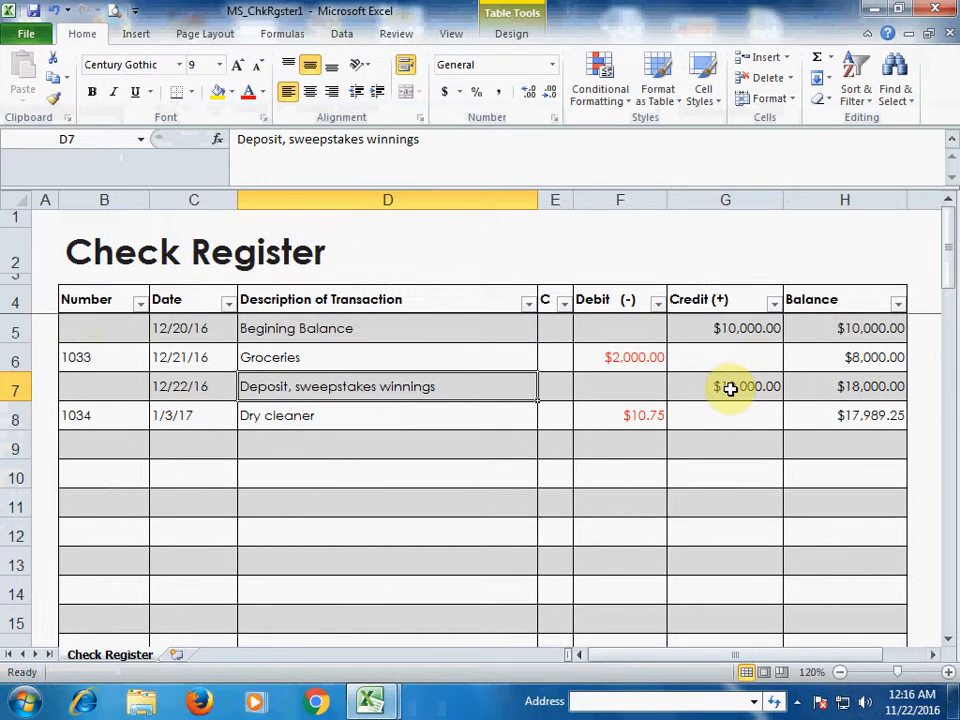
left_click(868, 388)
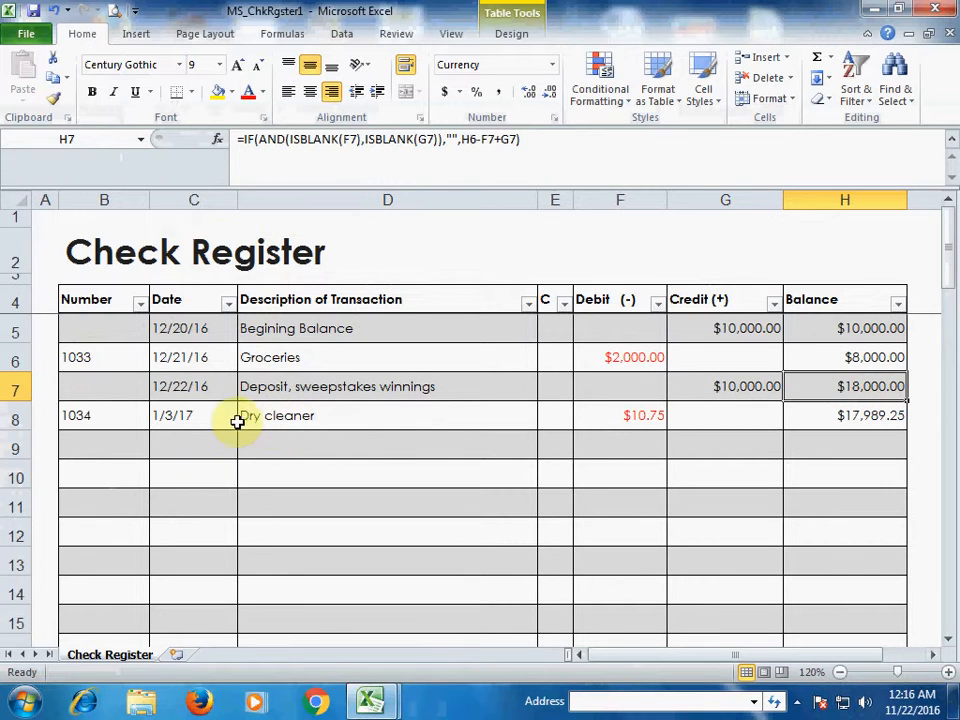
left_click(341, 413)
left_click(597, 414)
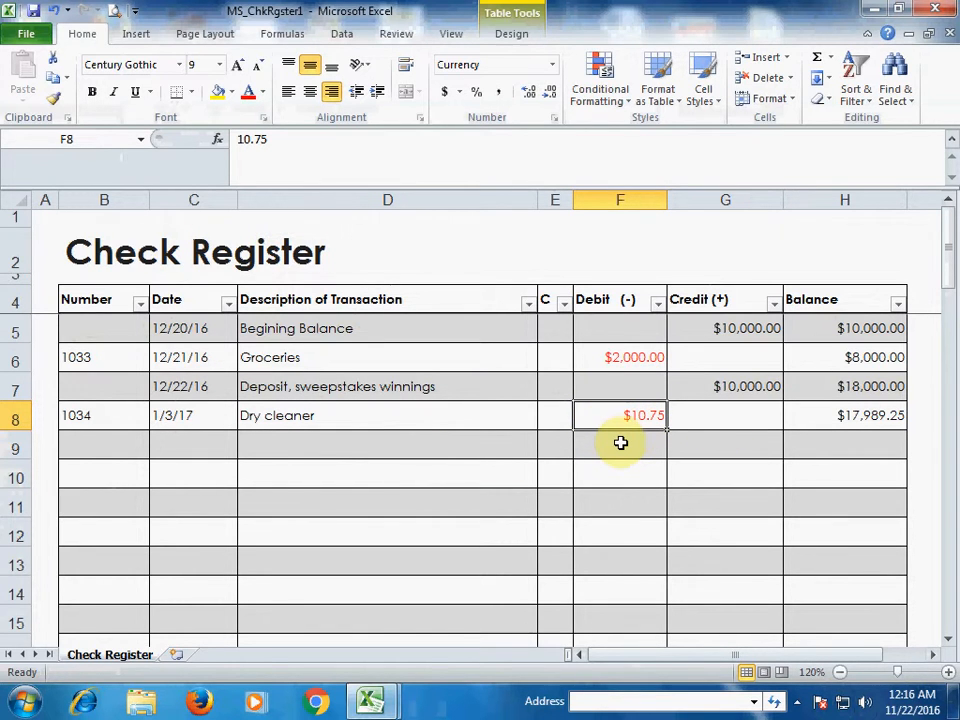
type("3000")
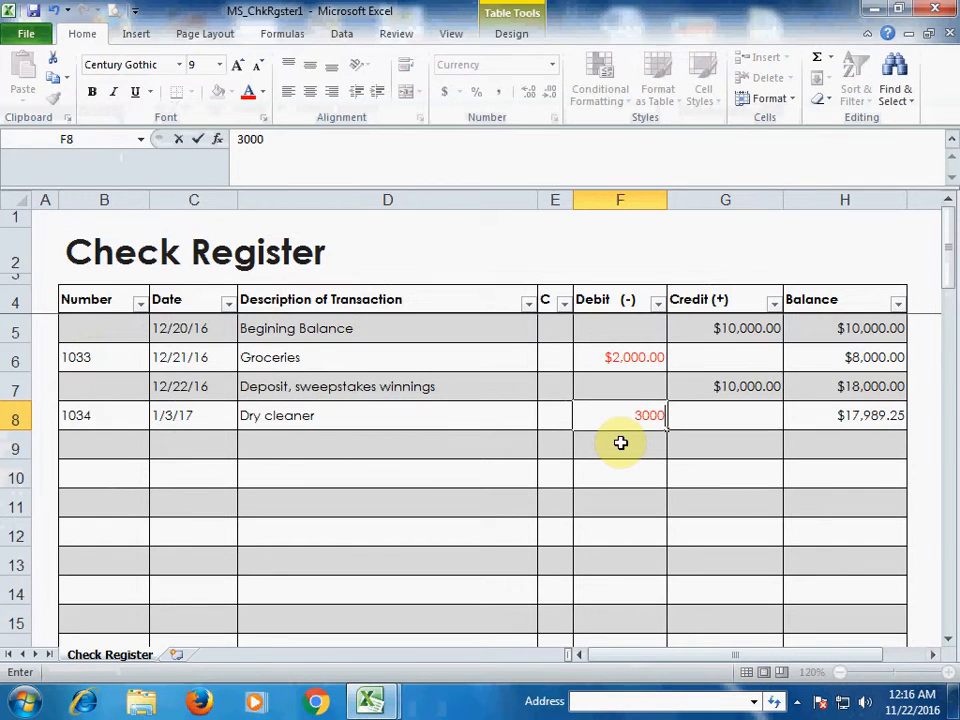
key("Tab")
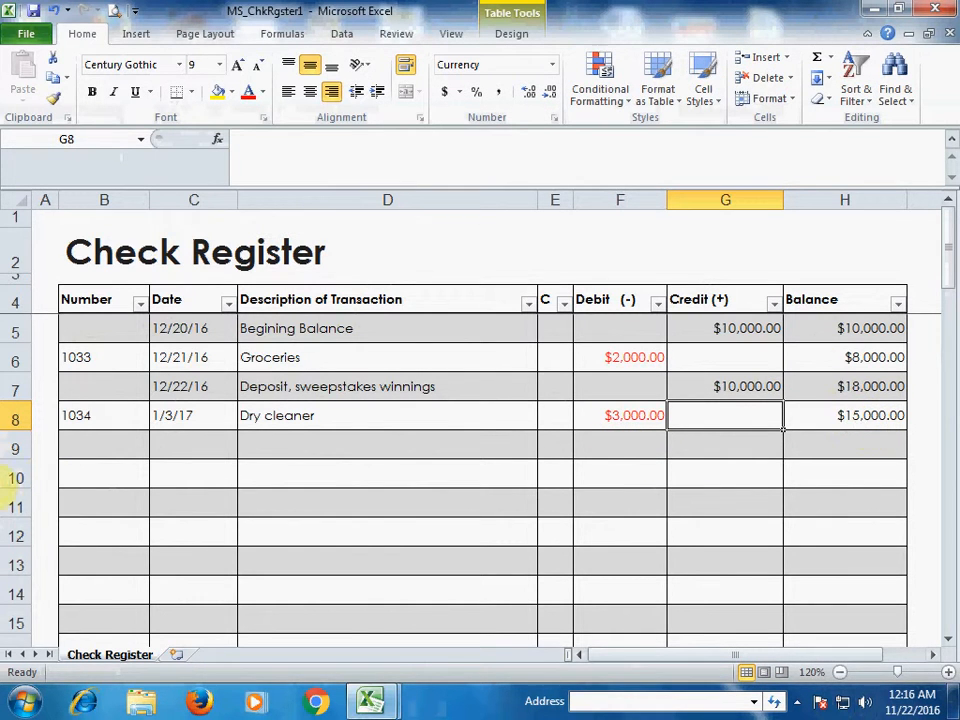
Step: Start a new transaction in row 9 with check number 1035 and date 01/04/17
left_click(106, 449)
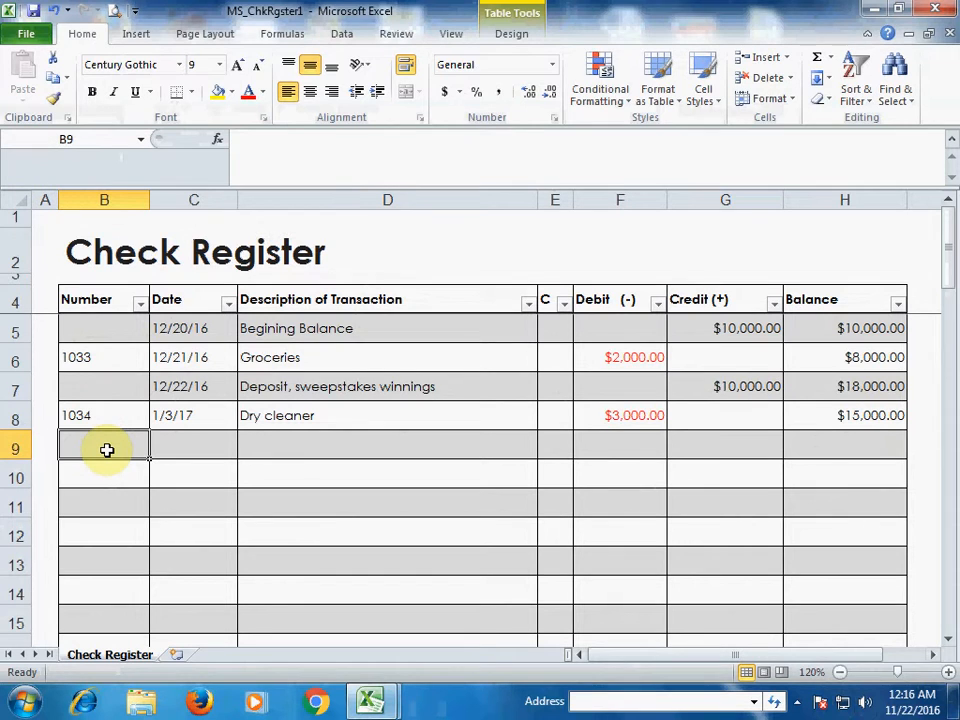
type("10")
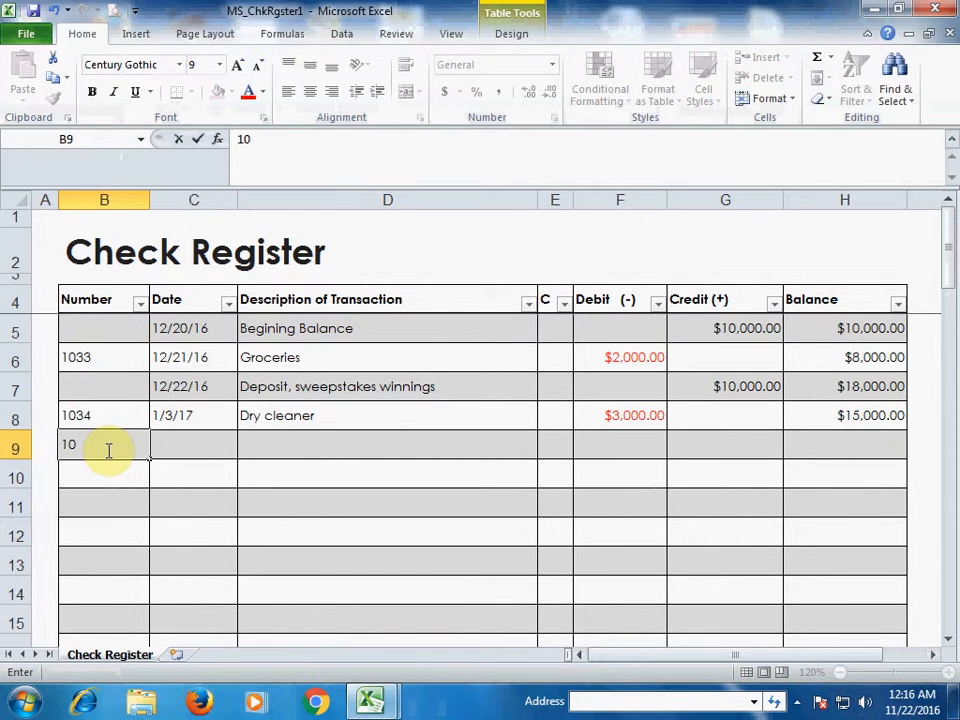
type("35")
key("Tab")
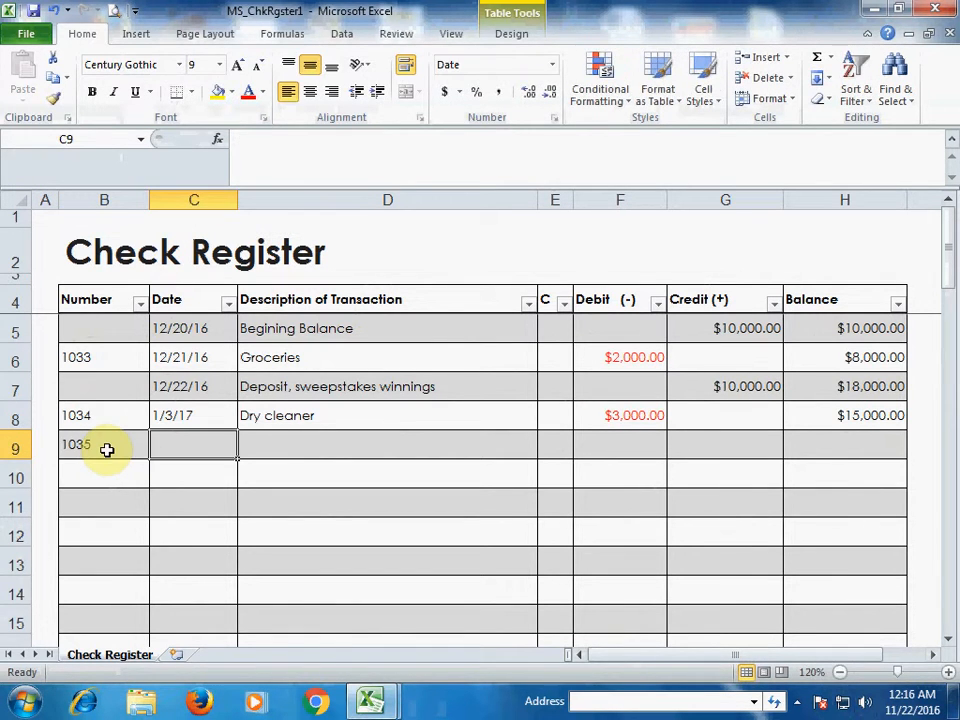
type("01")
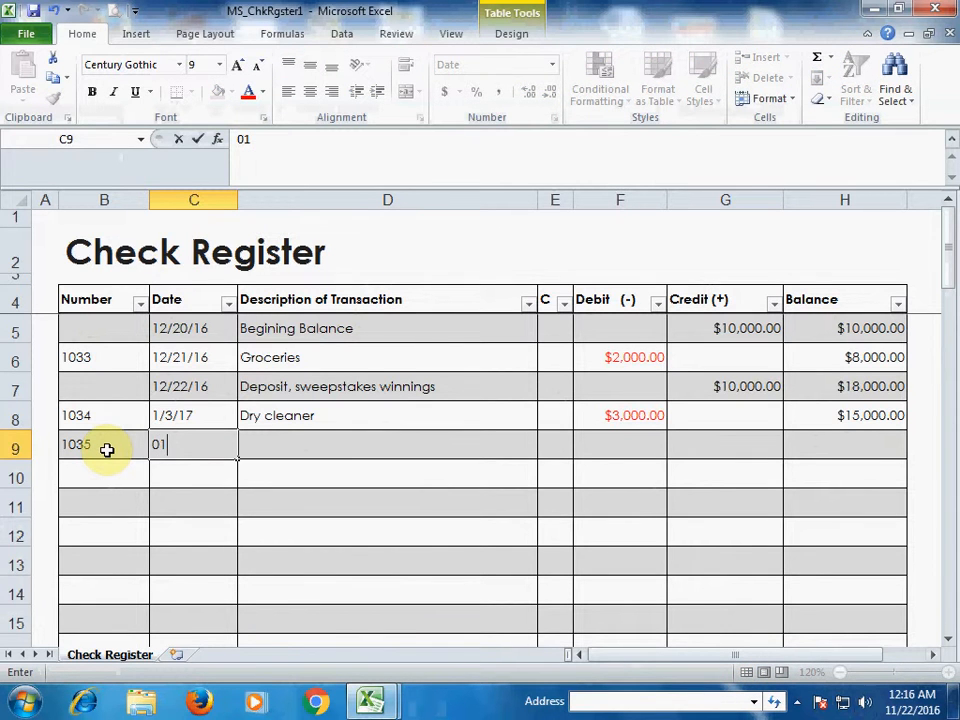
type("/04/17")
key("Tab")
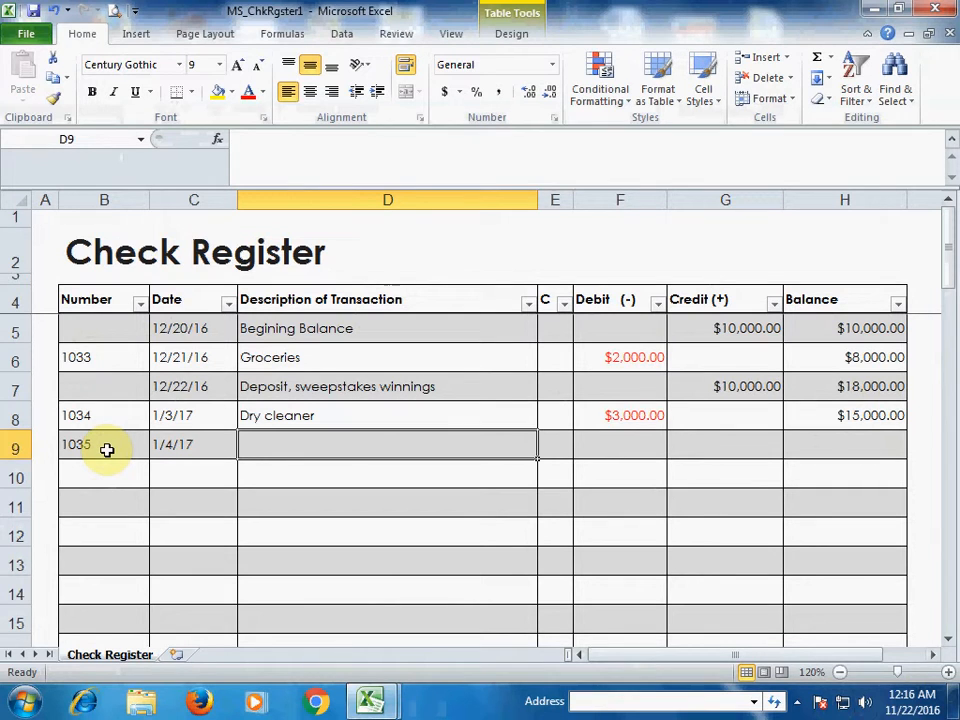
Step: Describe the row 9 transaction as "Purchase LCD" and enter a debit amount of 4000
type("p")
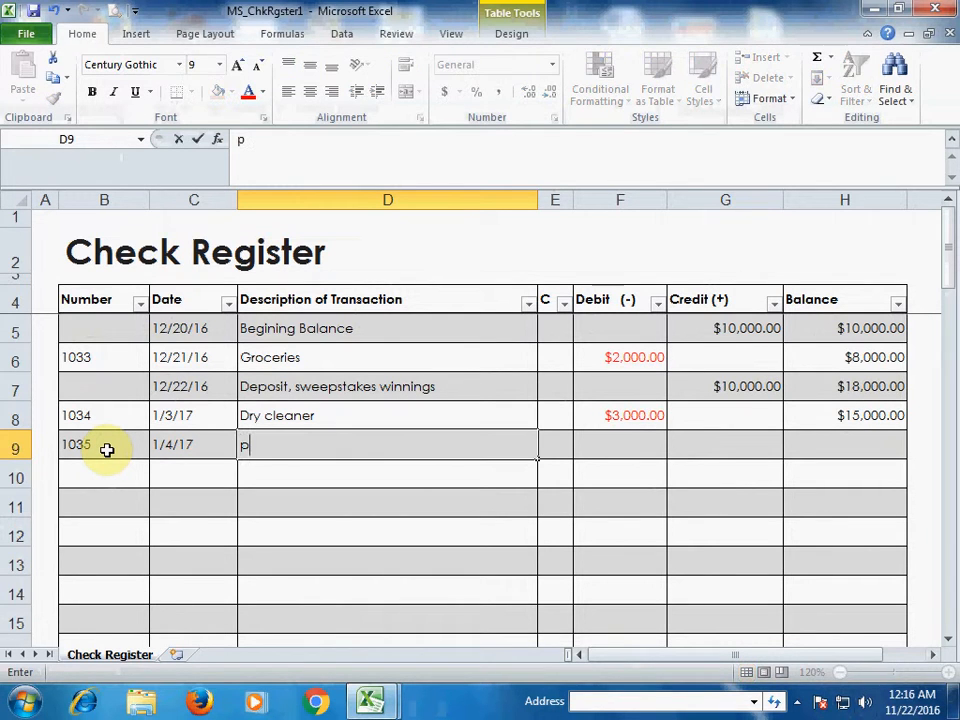
key("BackSpace")
type("Purchase")
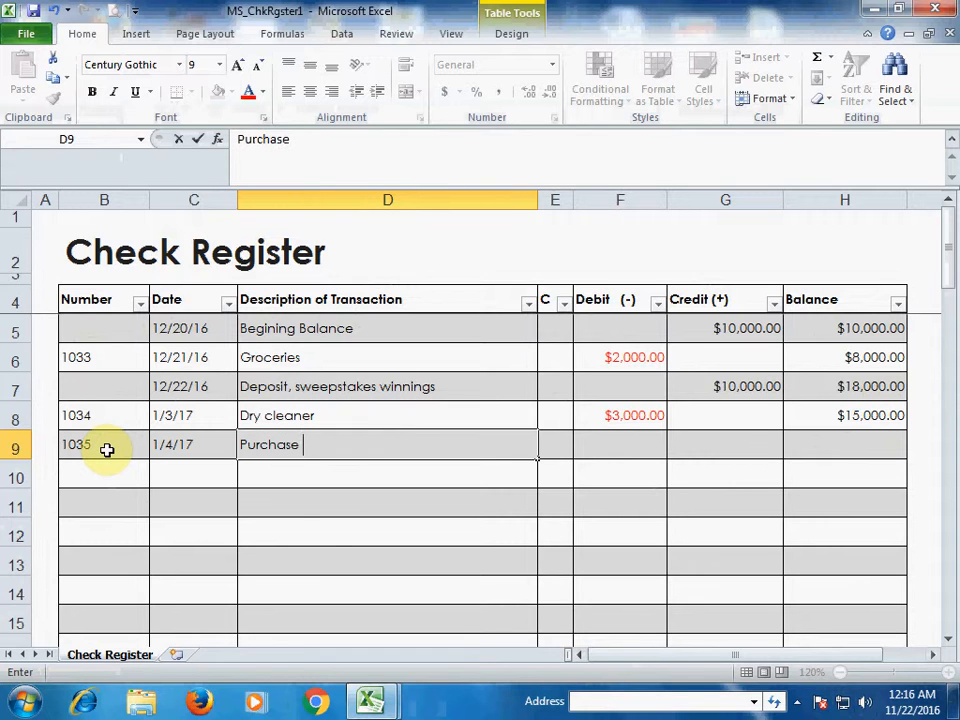
type(" LCD")
key("Tab")
key("Tab")
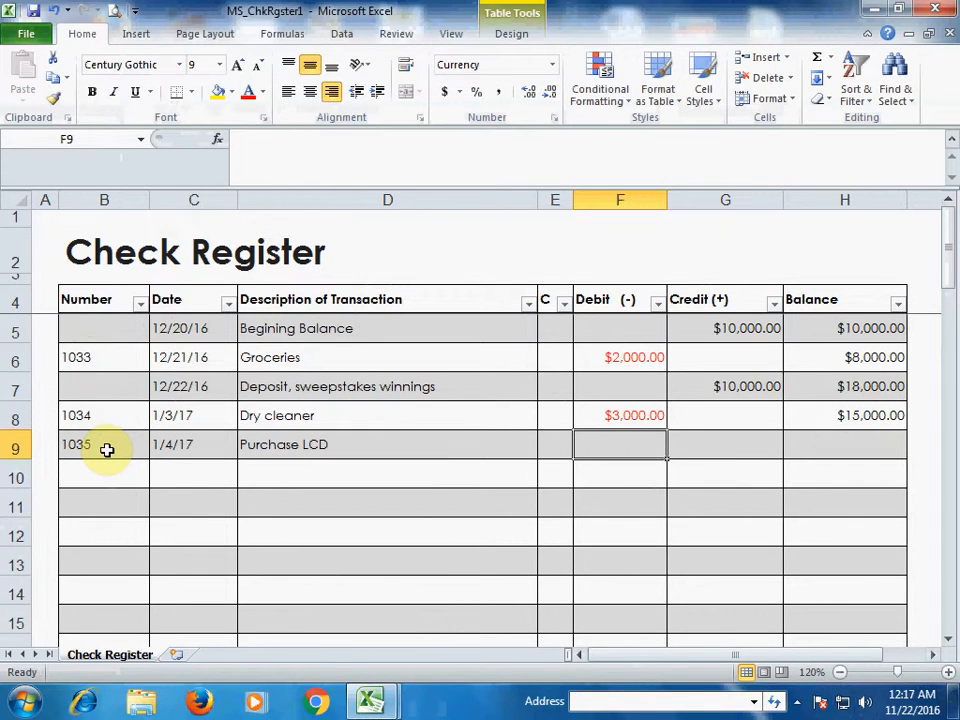
type("4000")
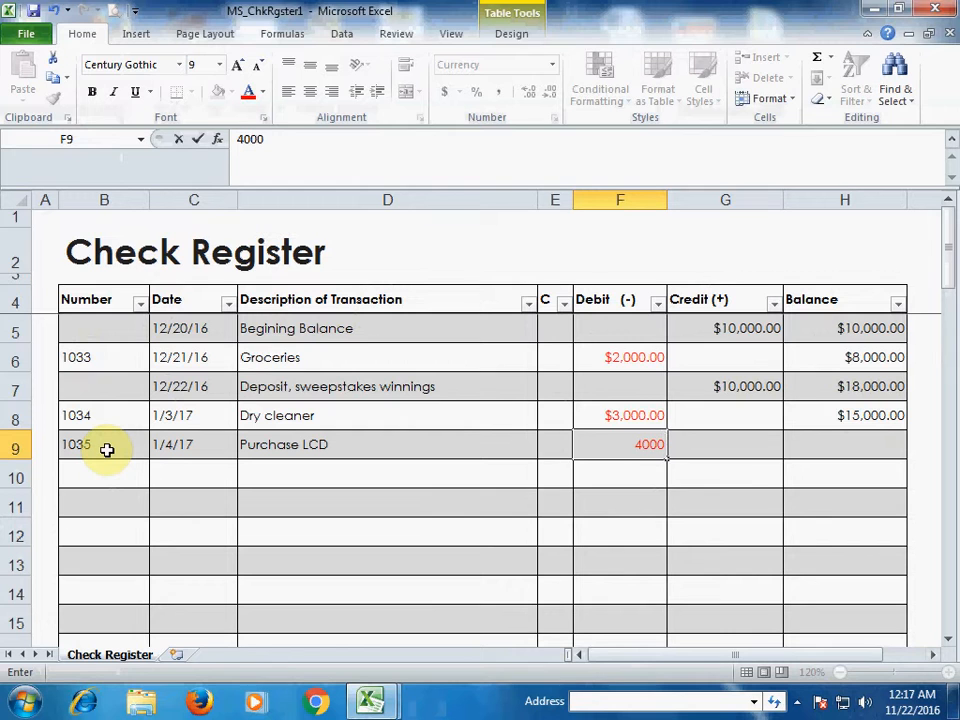
key("Tab")
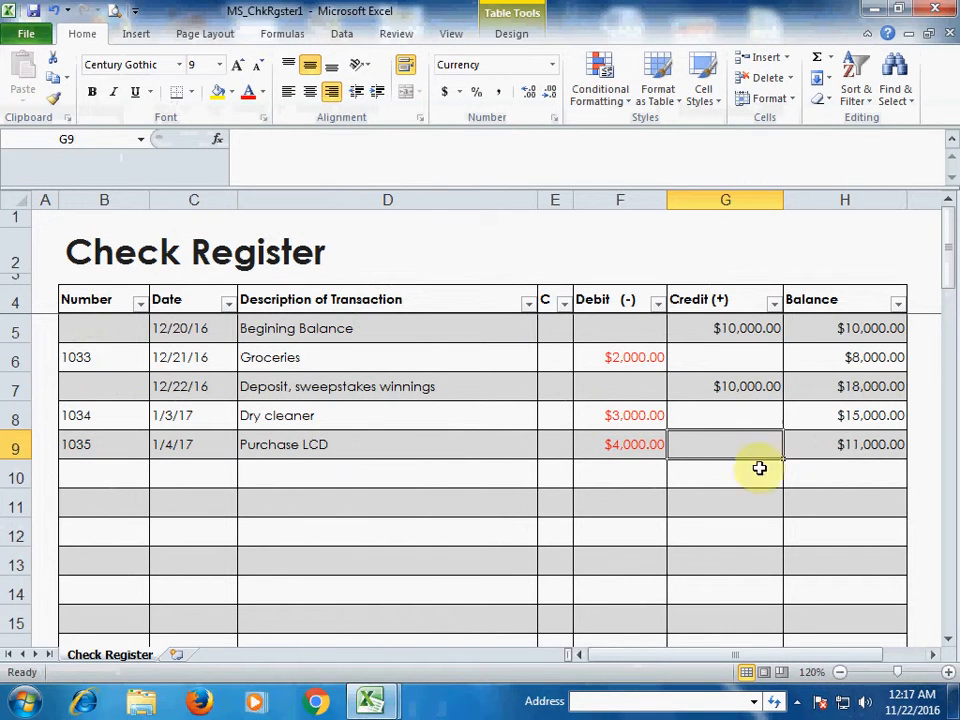
Step: Start a transaction without a check number in row 10, dated 01/05/17 with a credit amount of 5000
left_click(100, 482)
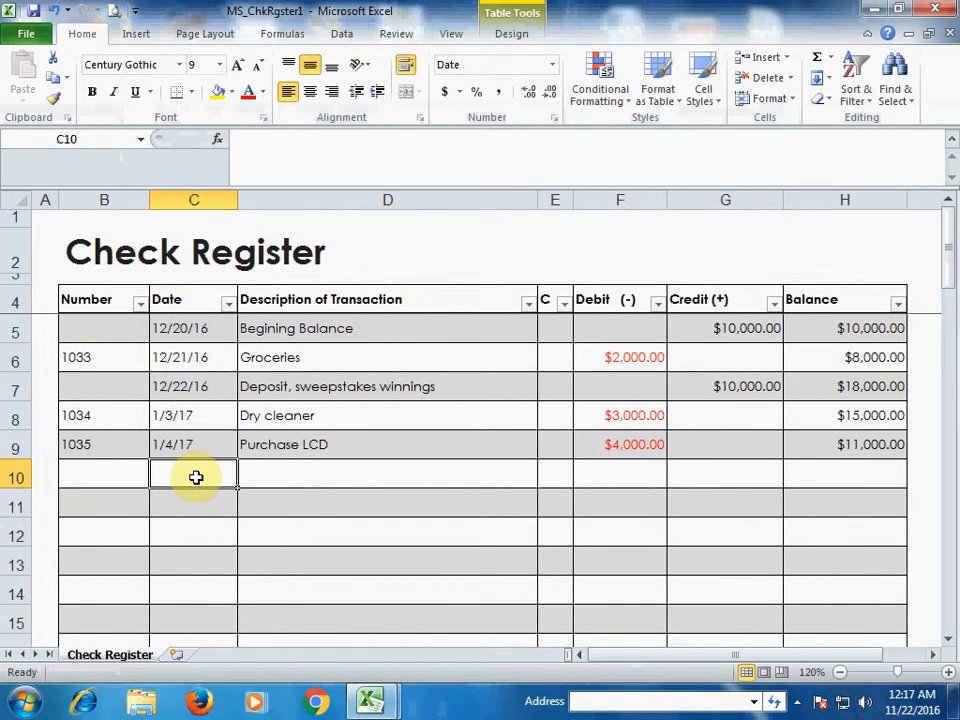
type("01/")
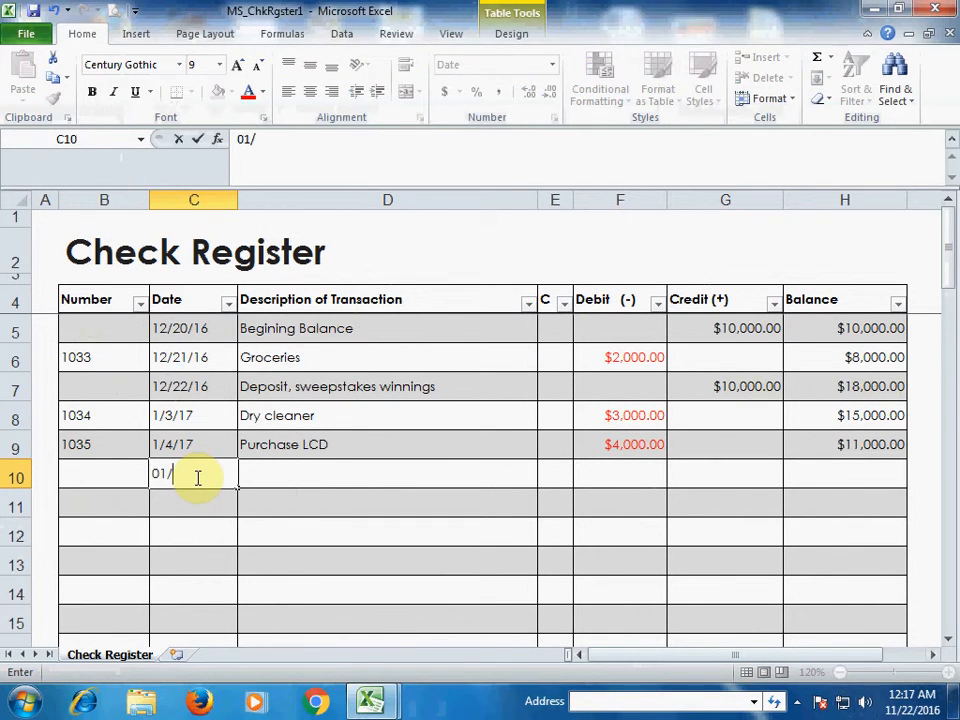
type("05/")
type("17")
key("Tab")
key("Tab")
key("Tab")
key("Tab")
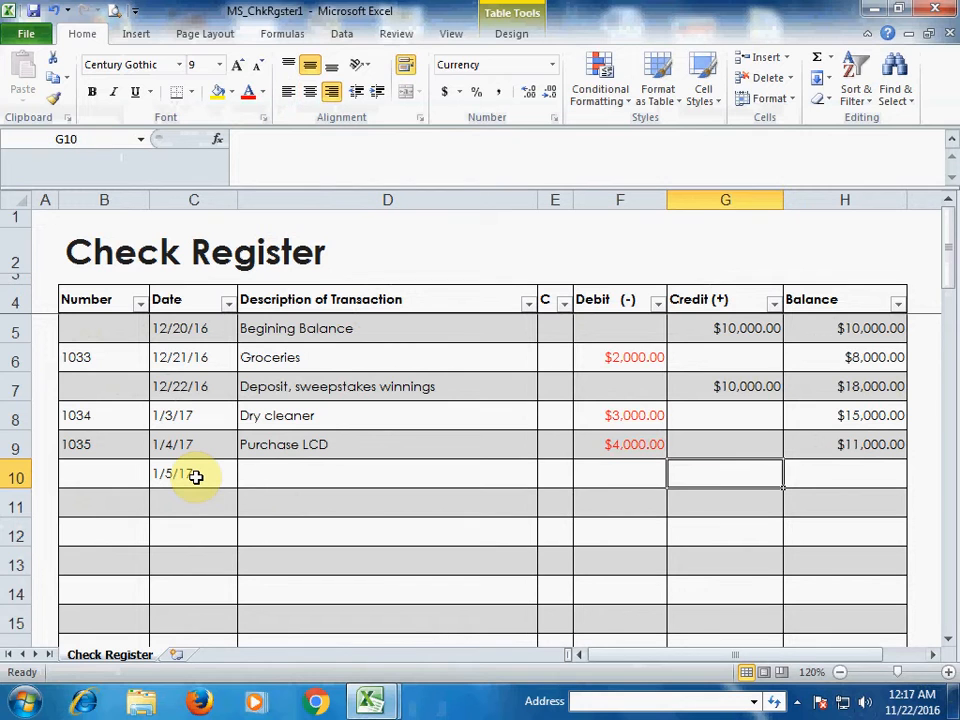
type("5,000")
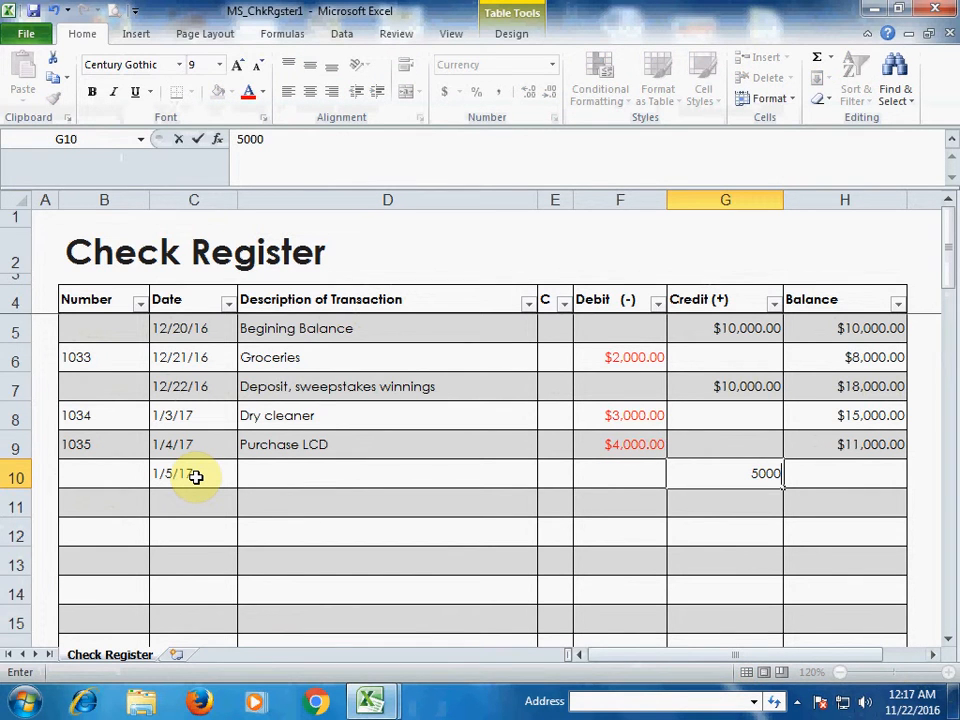
key("Tab")
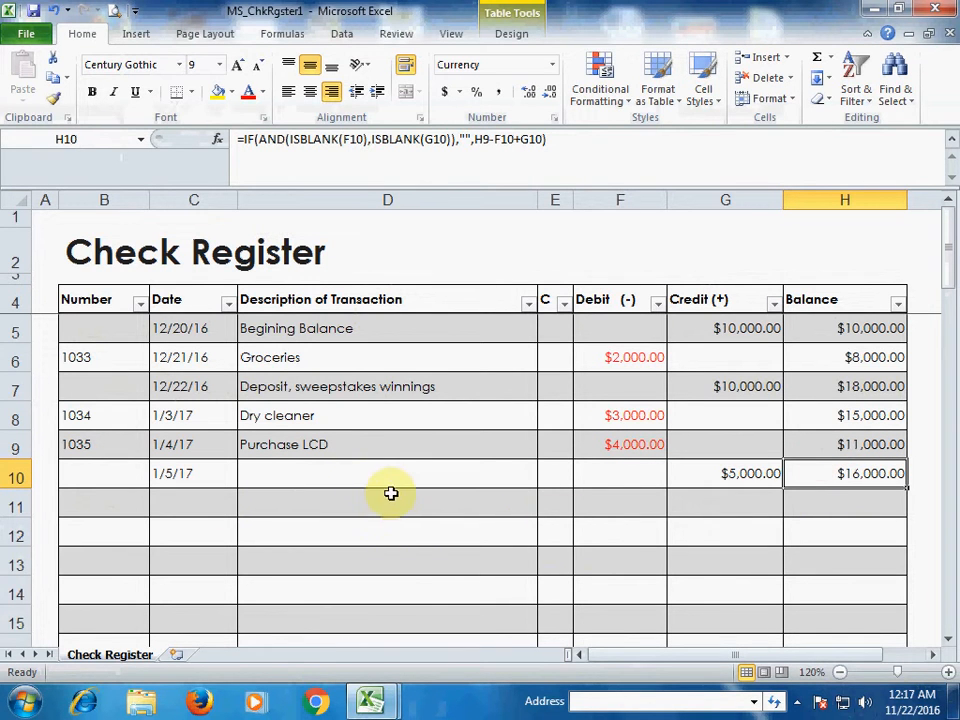
Step: Fill in the row 10 description with the suggested entry "Deposit, sweepstakes winnings"
left_click(362, 473)
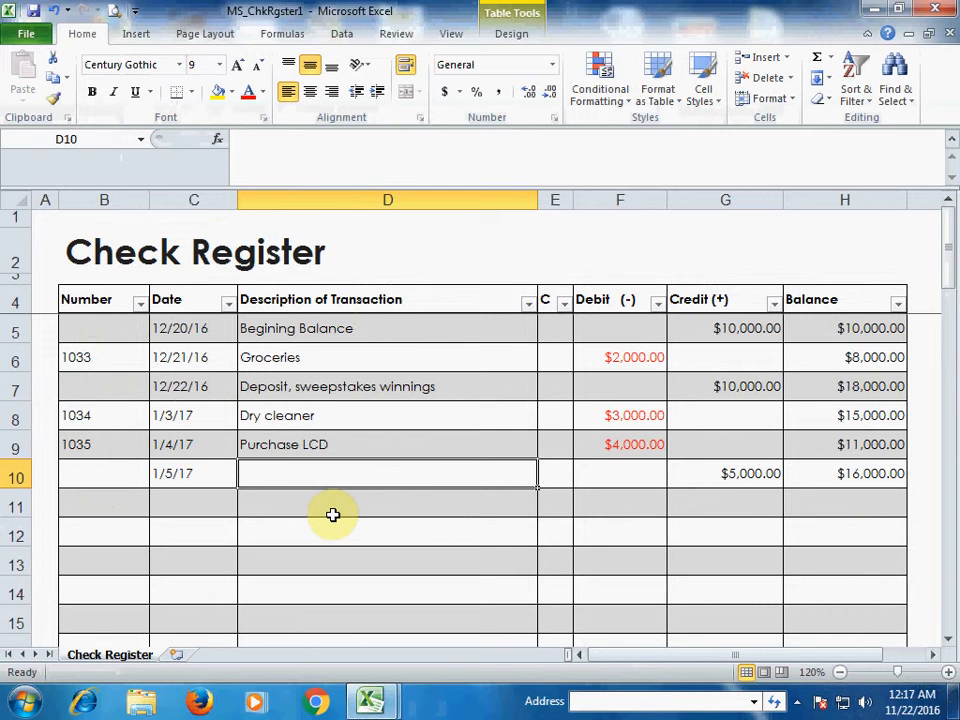
type("dE")
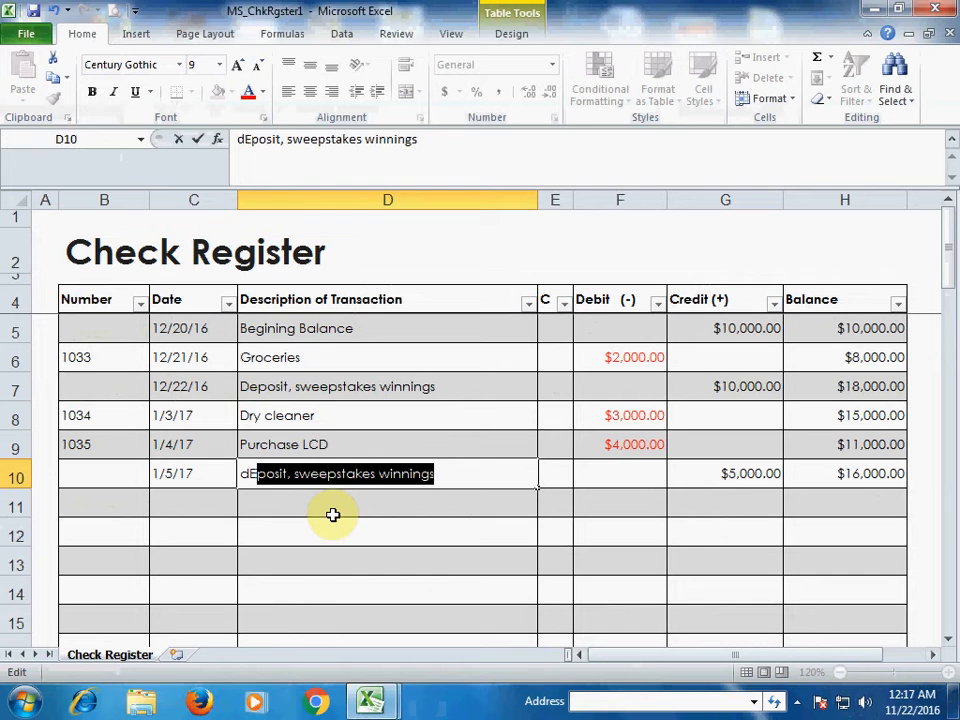
key("Return")
Step: Shorten the description of the row 10 transaction to "Deposit"
key("Up")
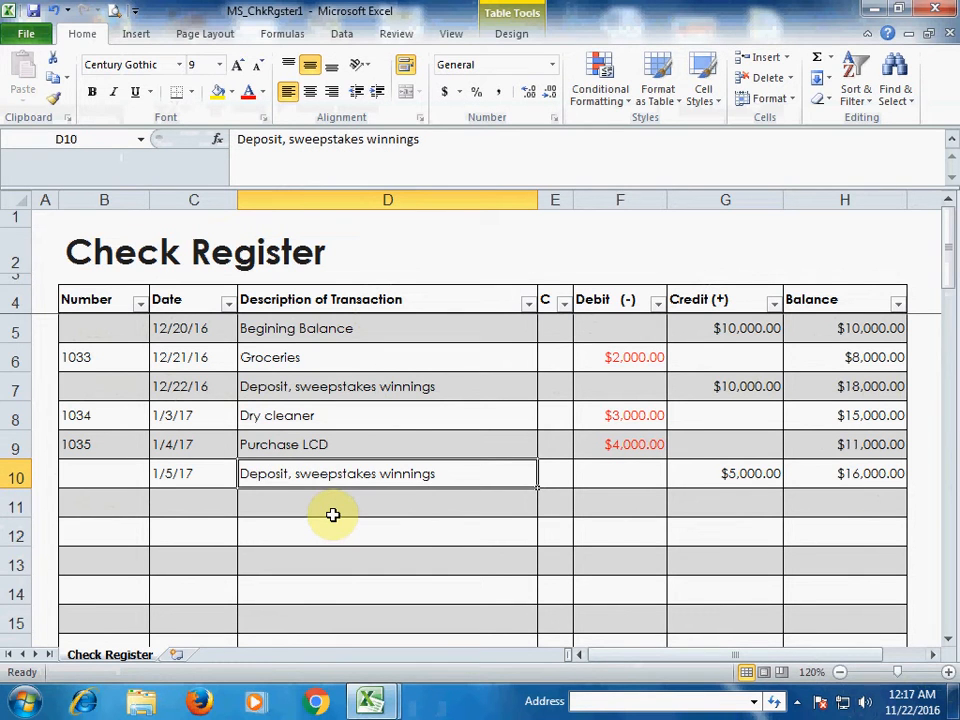
key("F2")
key("BackSpace")
key("BackSpace")
key("BackSpace")
key("BackSpace")
key("BackSpace")
key("BackSpace")
key("BackSpace")
key("BackSpace")
key("BackSpace")
key("BackSpace")
key("BackSpace")
key("BackSpace")
key("BackSpace")
key("BackSpace")
key("BackSpace")
key("BackSpace")
key("BackSpace")
key("BackSpace")
key("BackSpace")
key("BackSpace")
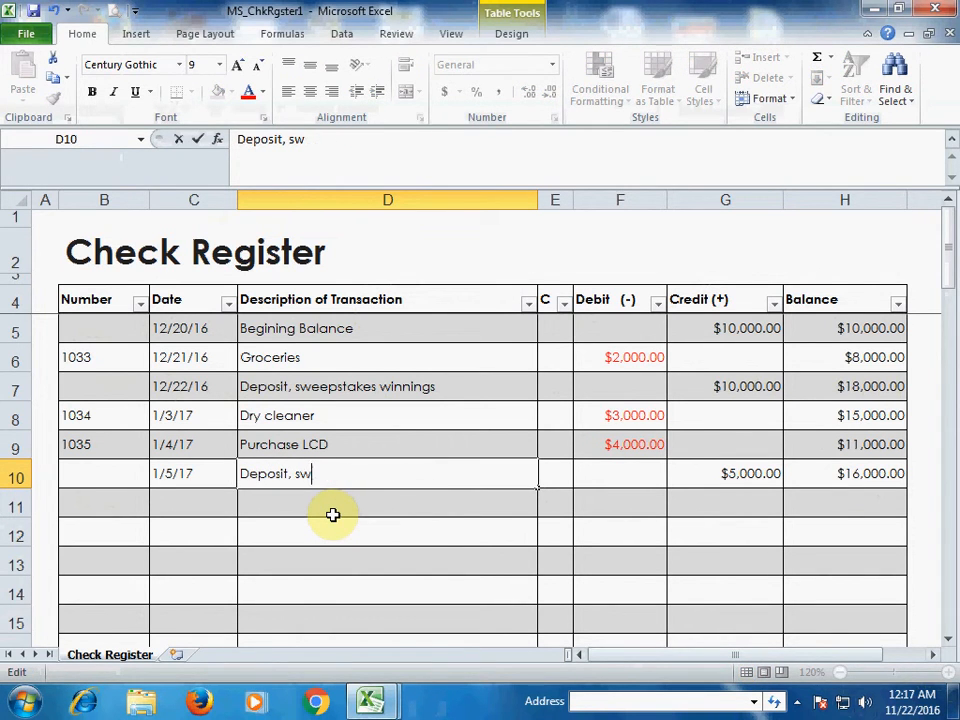
key("BackSpace")
key("BackSpace")
key("Return")
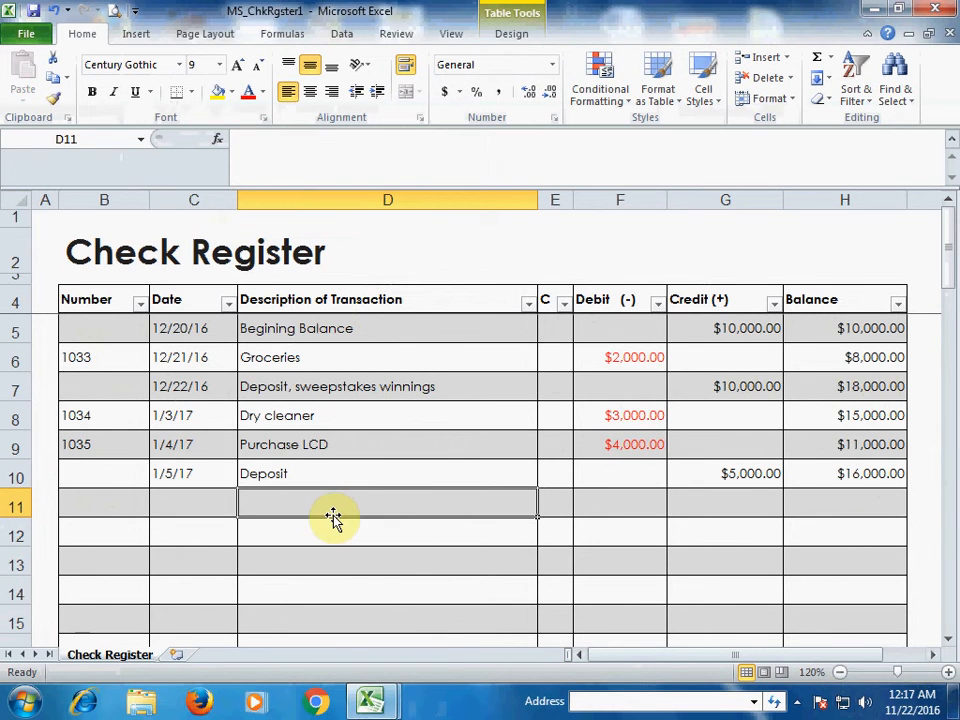
left_click(423, 568)
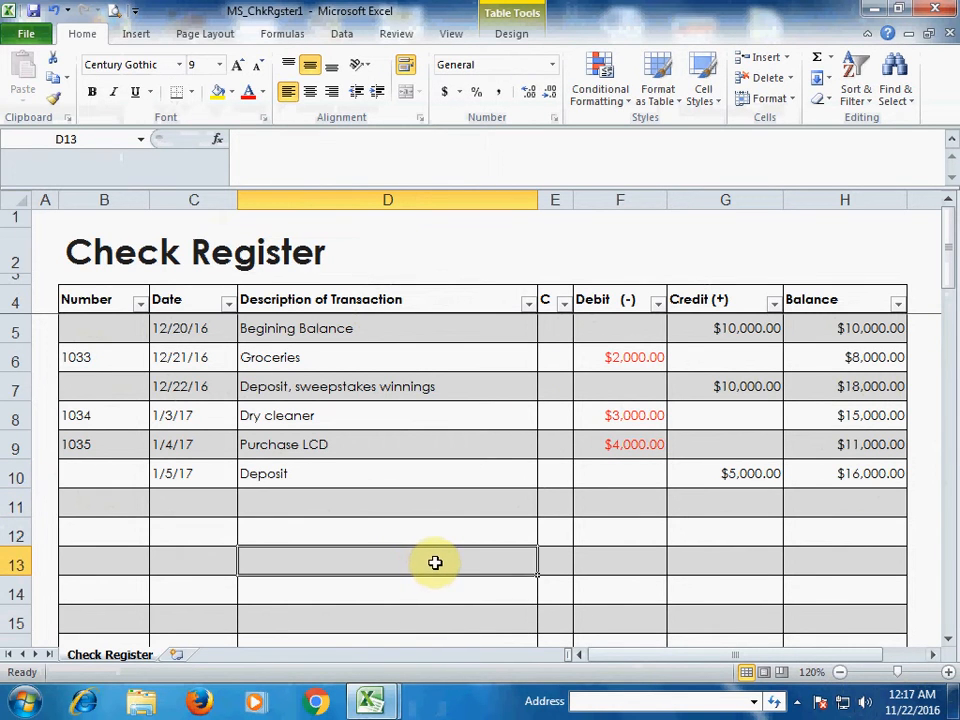